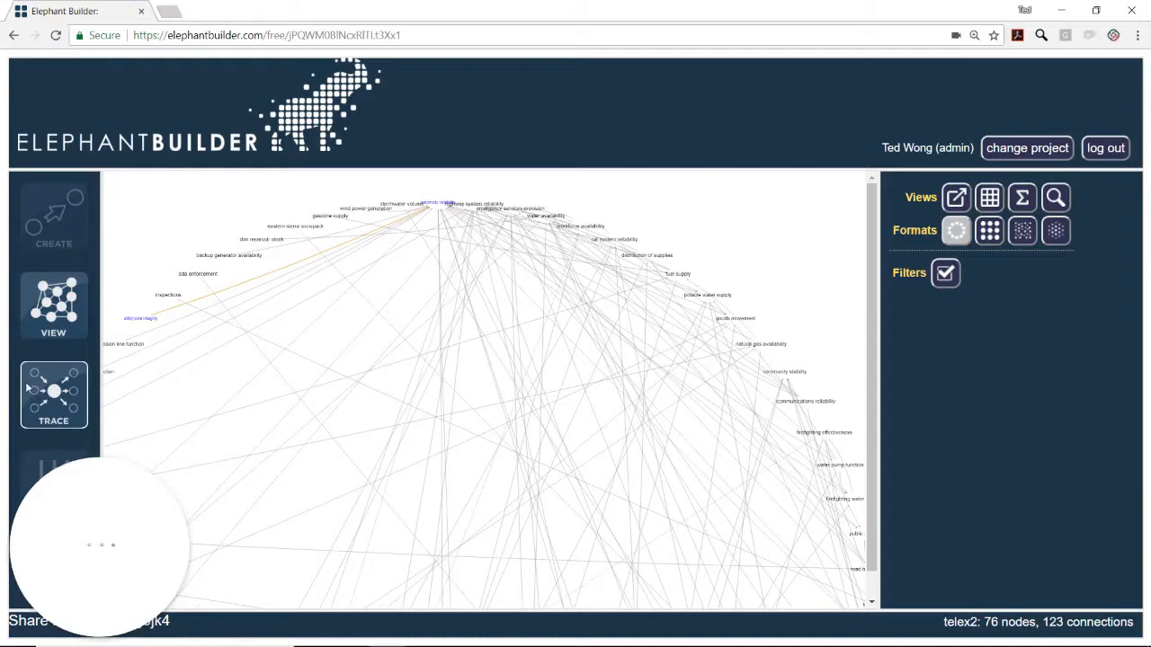
Step: Trace bottled water availability and examine its path to health services provision, including the node whose removal destroys all paths
click(34, 396)
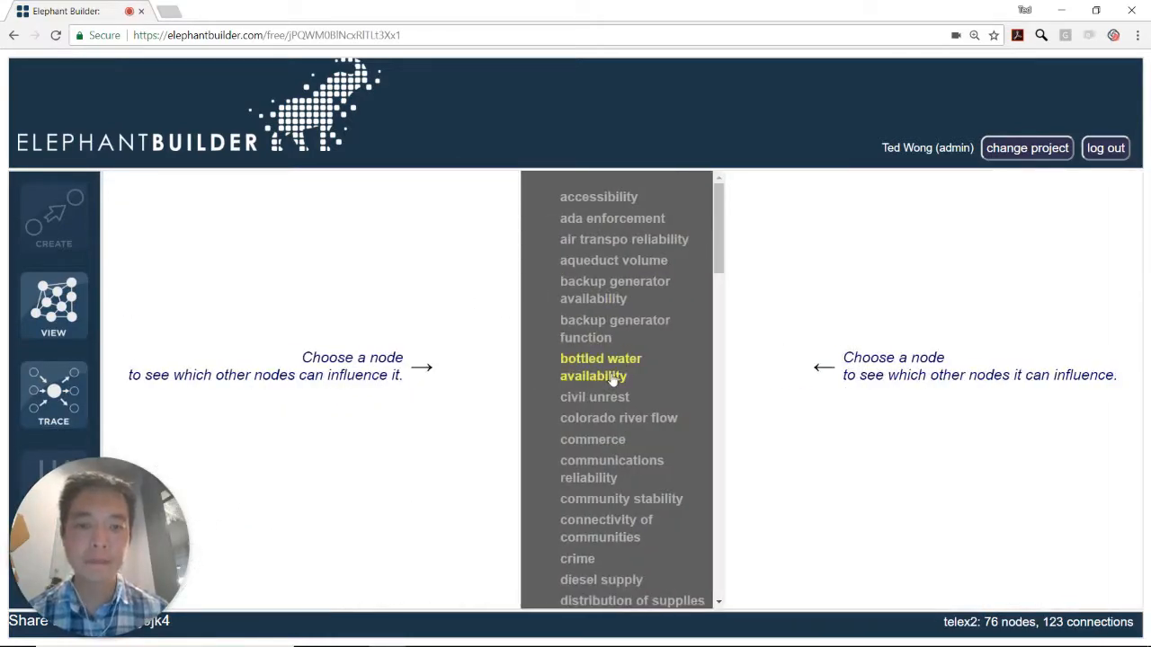
click(612, 377)
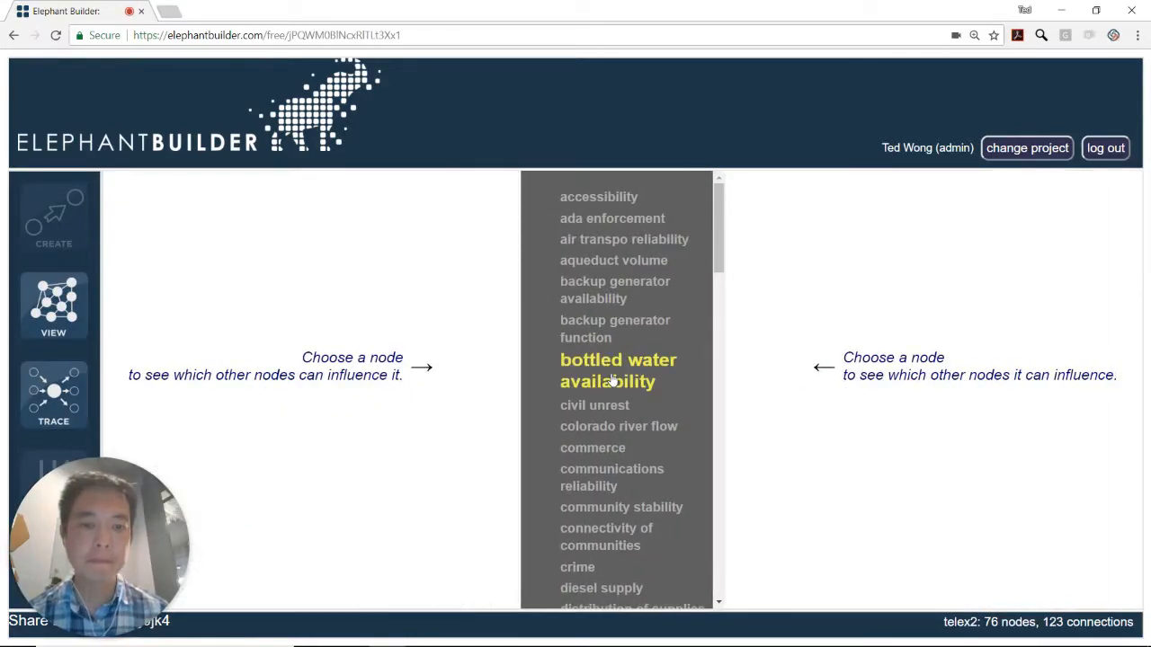
click(852, 383)
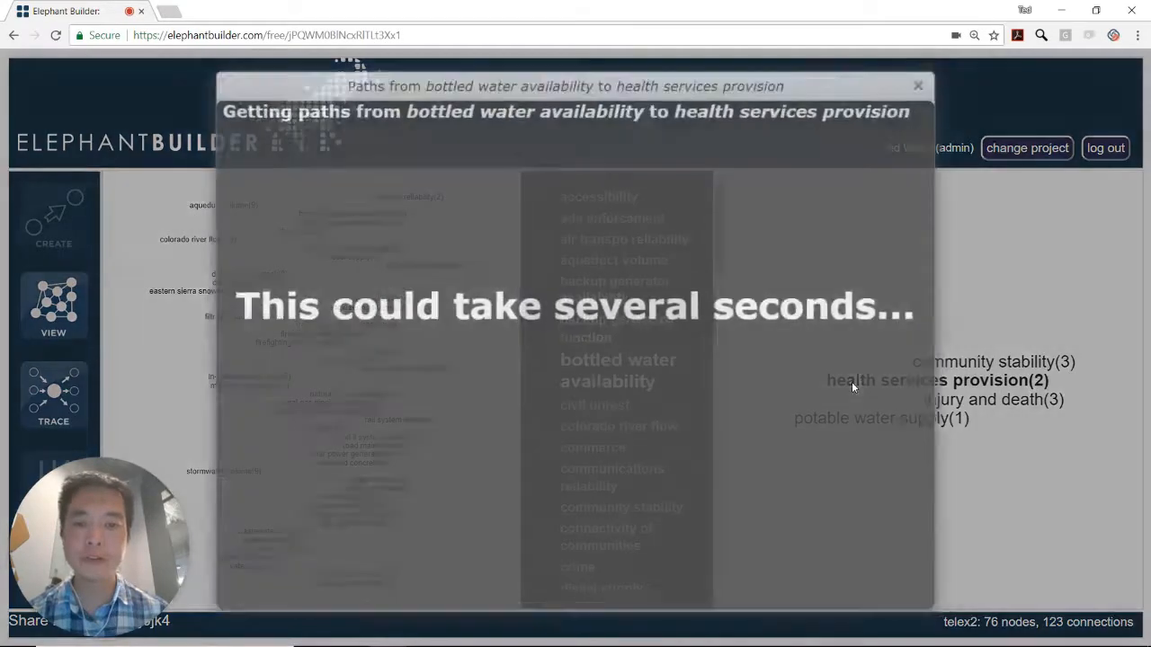
drag(561, 163, 441, 162)
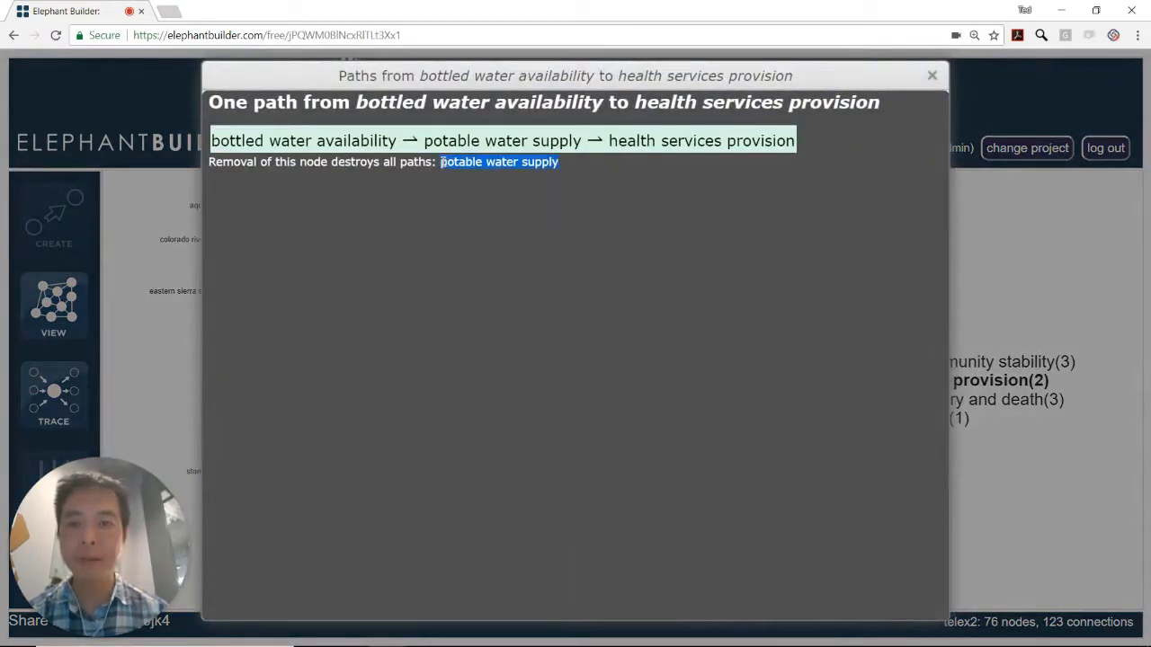
click(931, 77)
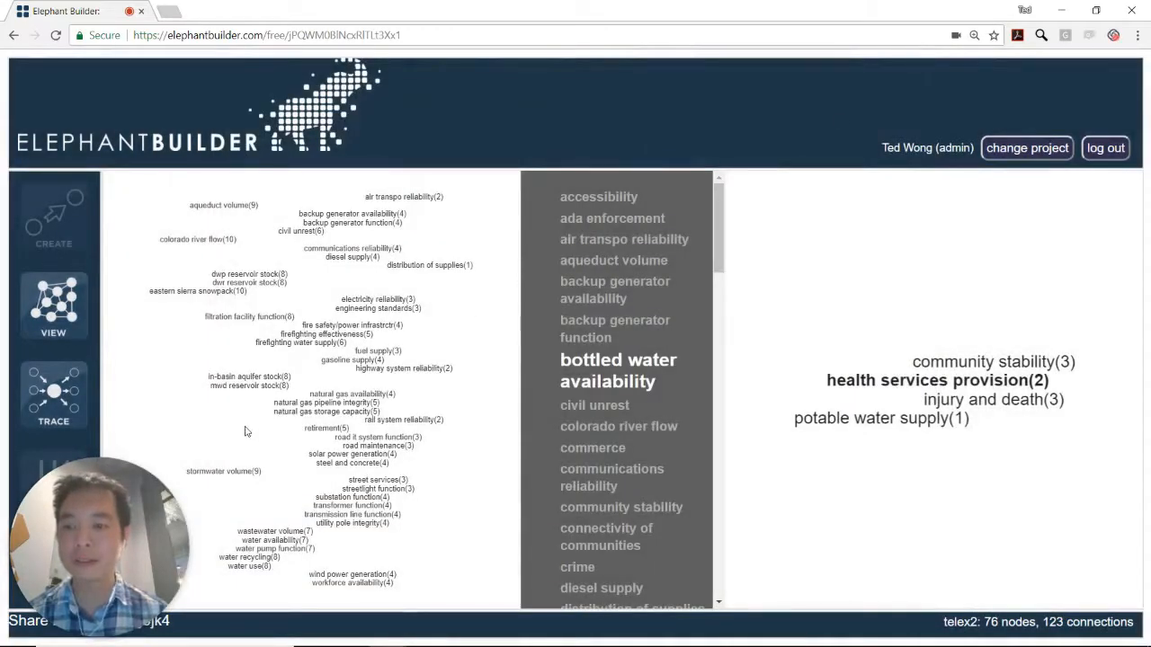
Step: Open the Solve analysis's node assignment dialog and move it so all three variable columns are unobstructed
mouse_move(107, 486)
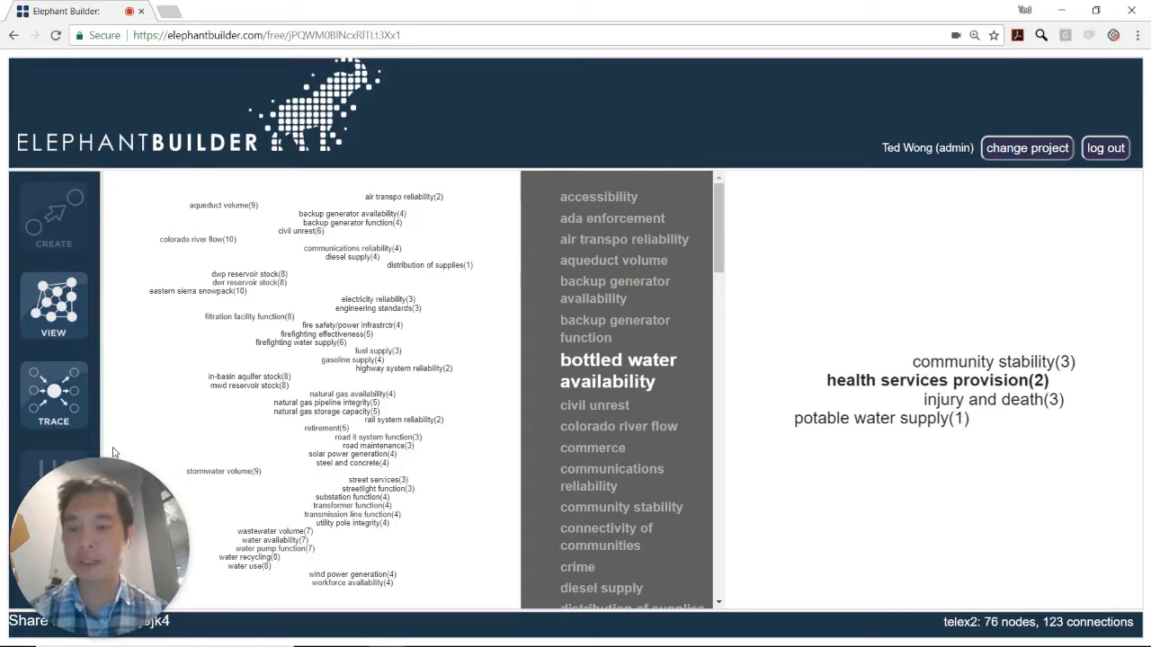
drag(108, 475, 220, 477)
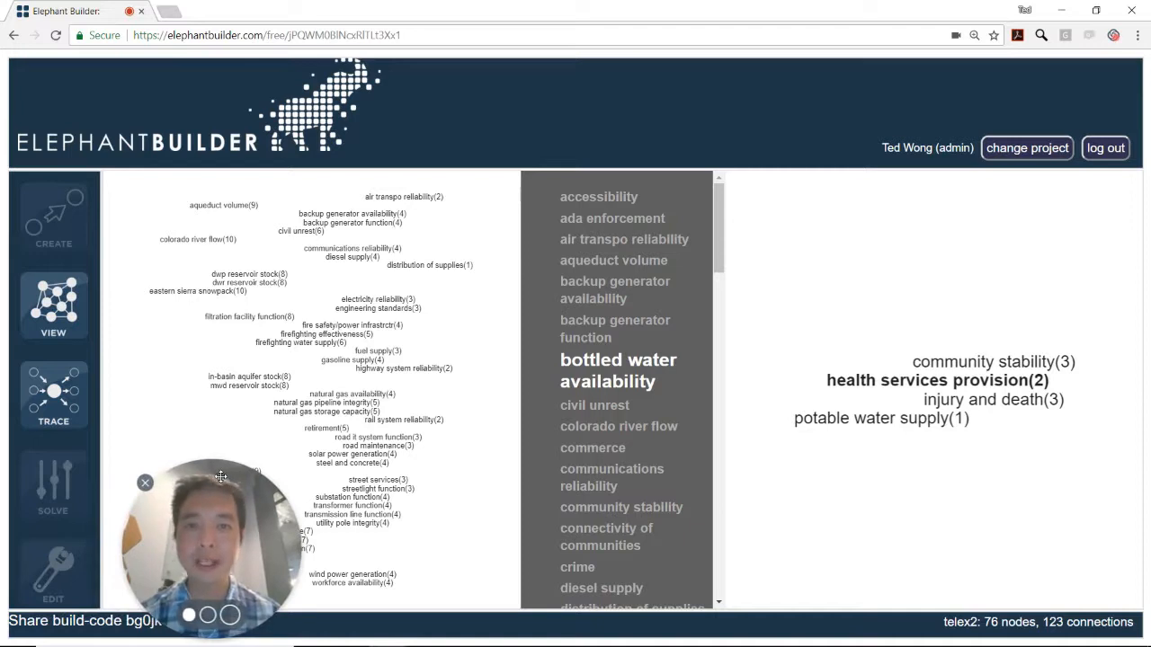
click(67, 493)
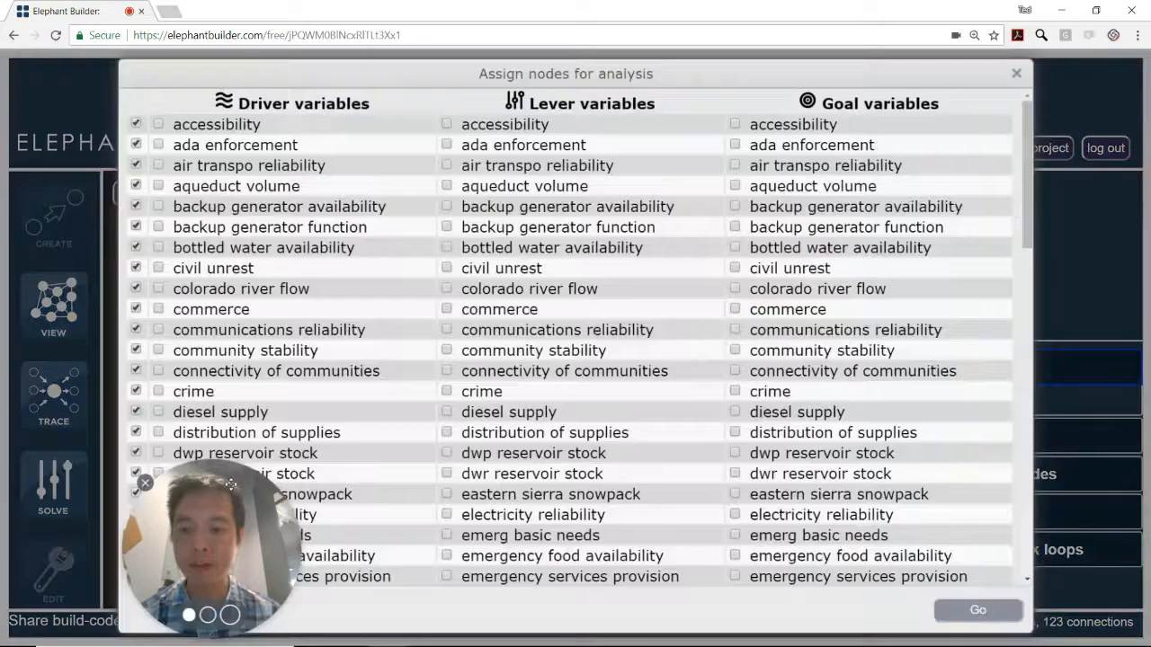
drag(232, 484, 137, 484)
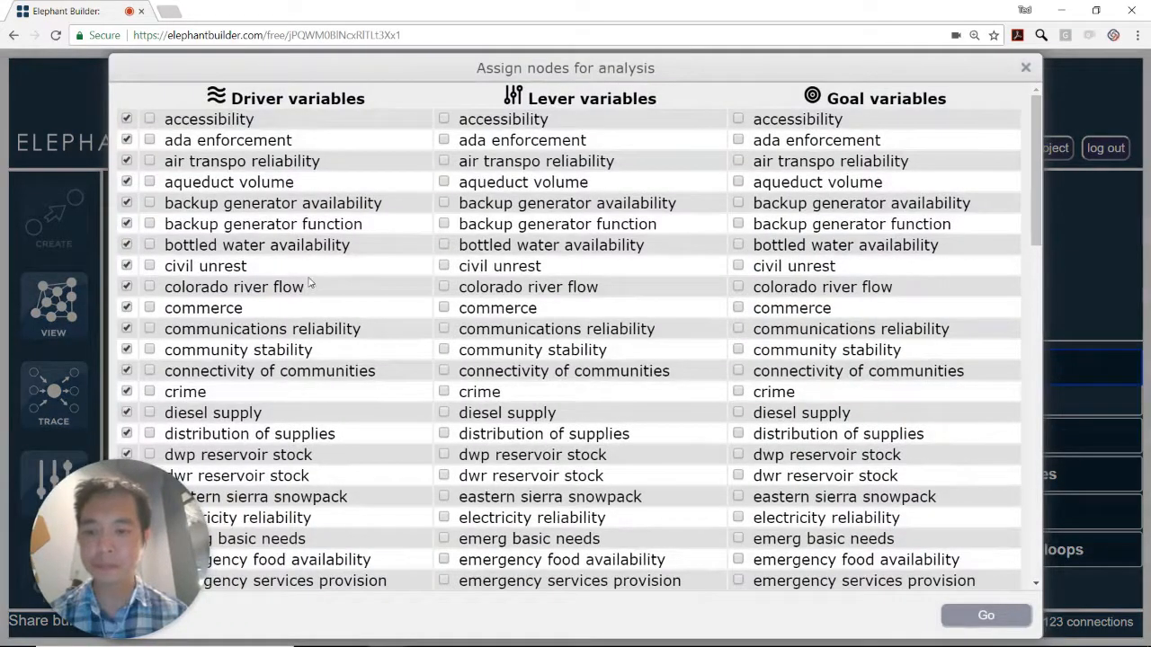
drag(380, 64, 463, 62)
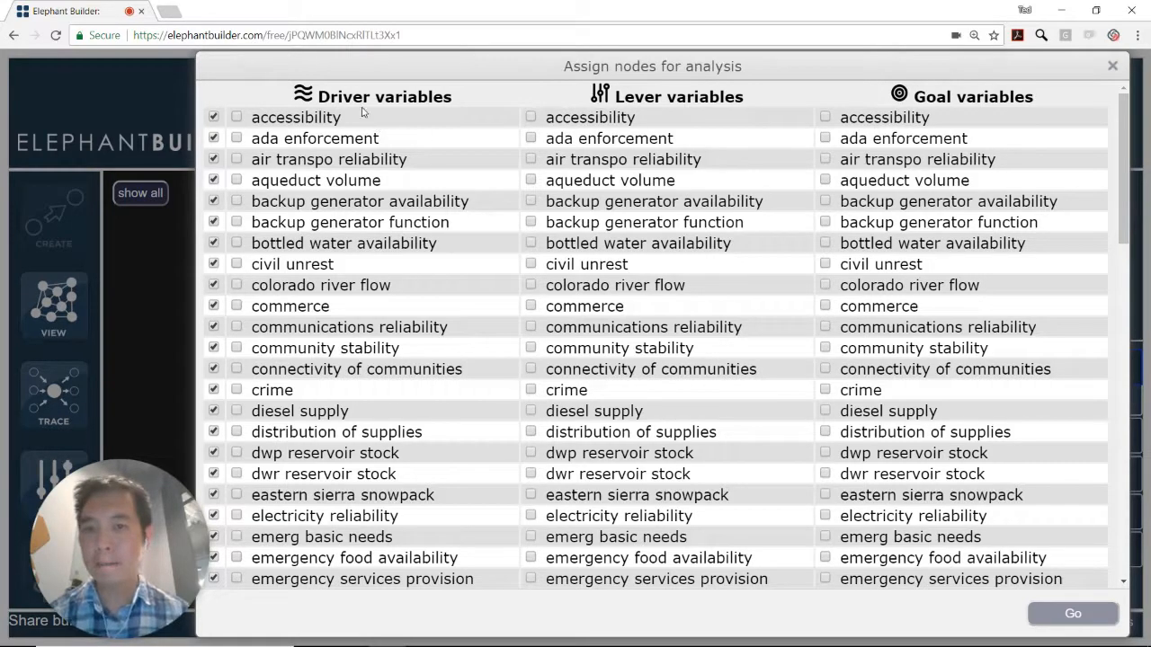
Step: Examine the driver and lever variable columns, highlighting their headings and the crime entry among the levers
drag(453, 97, 317, 99)
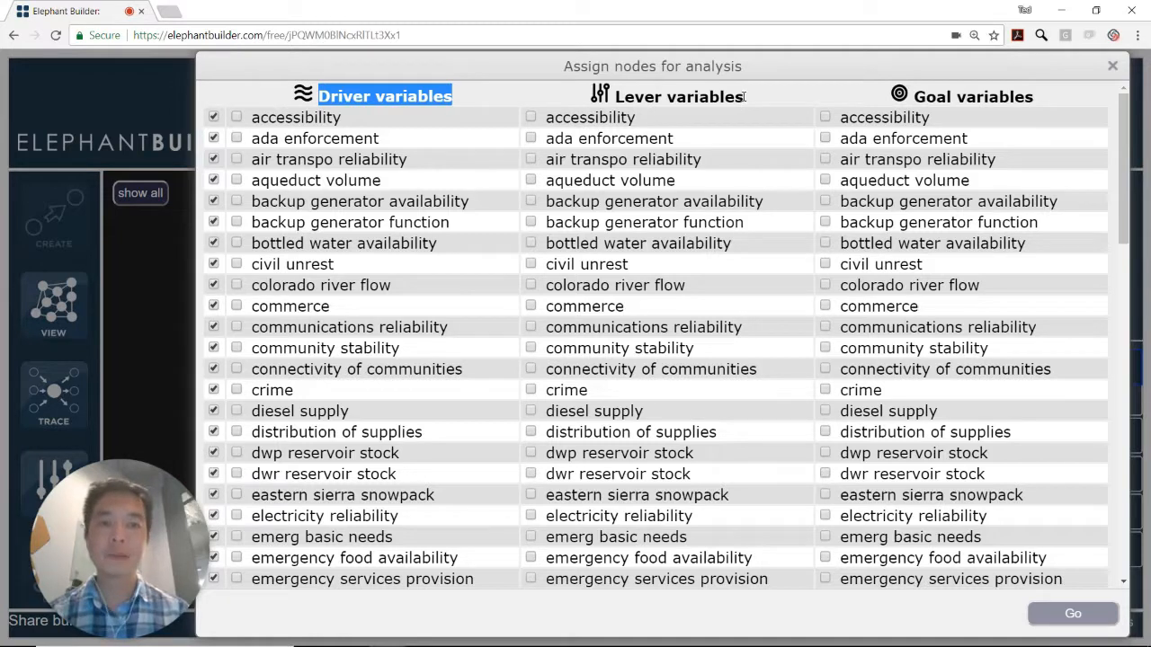
drag(745, 96, 616, 98)
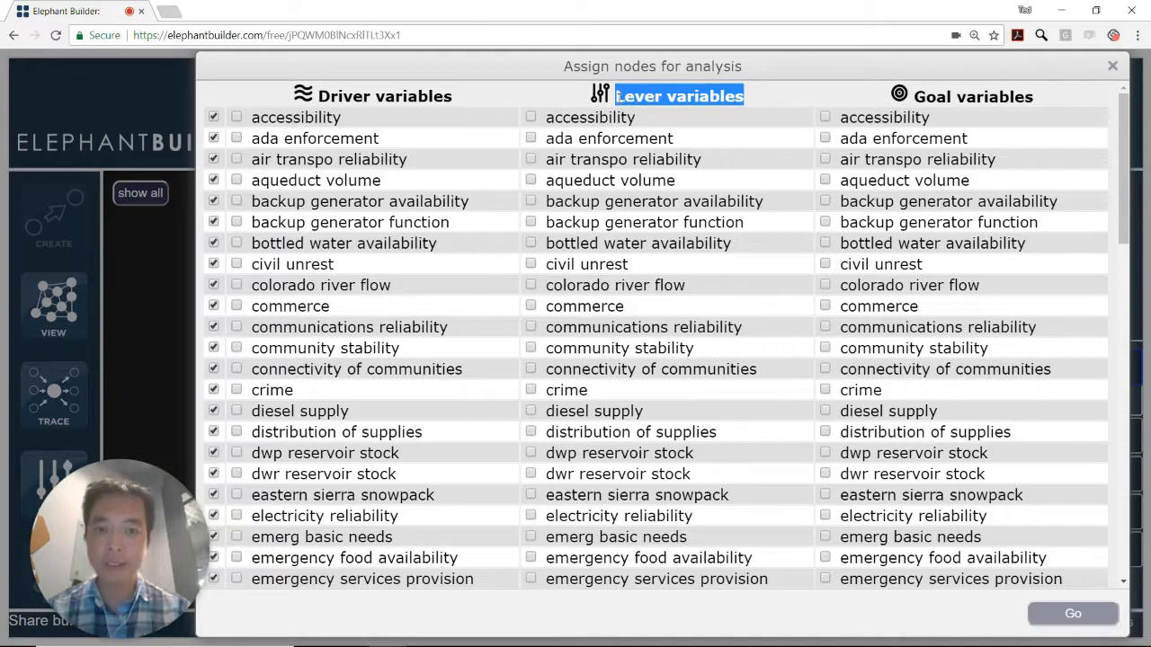
click(593, 392)
drag(594, 392, 549, 392)
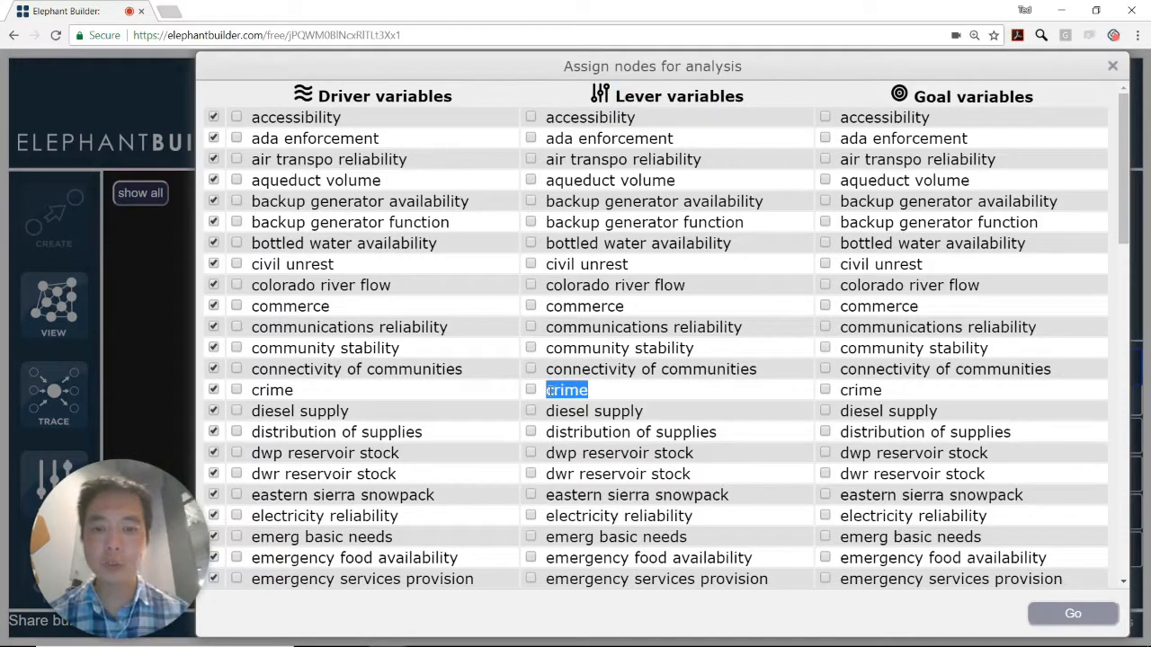
click(601, 394)
Step: Assign law enforcement as a lever variable and exclude connectivity of communities from the analysis
scroll(601, 394, down, 1)
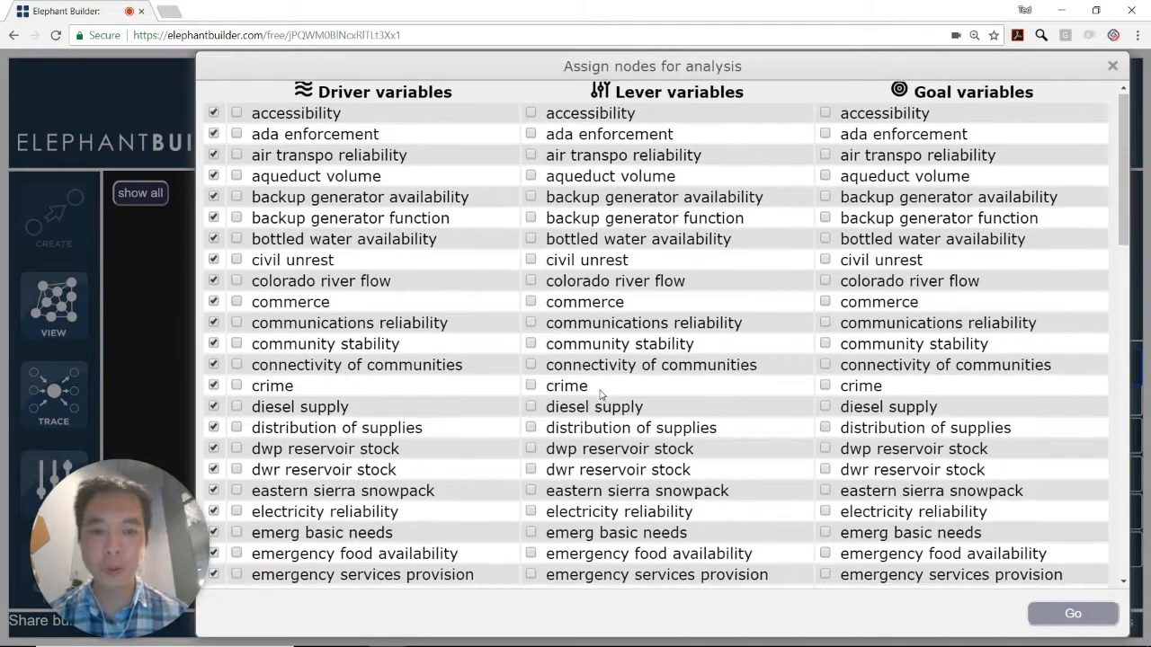
scroll(601, 393, down, 6)
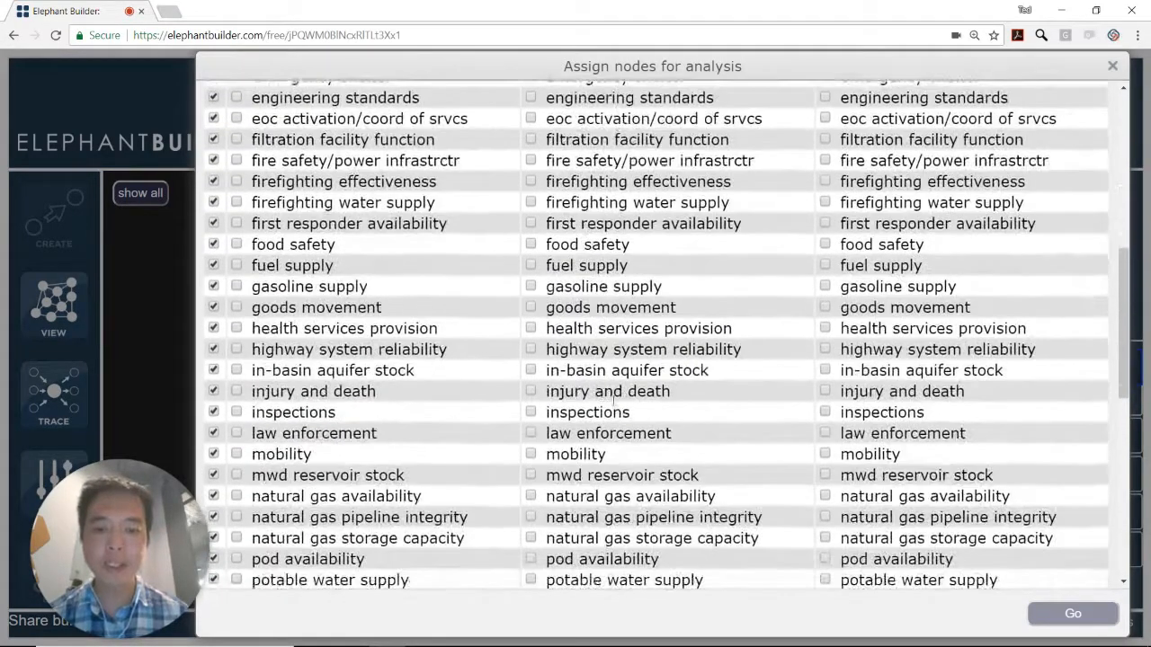
drag(676, 436, 542, 437)
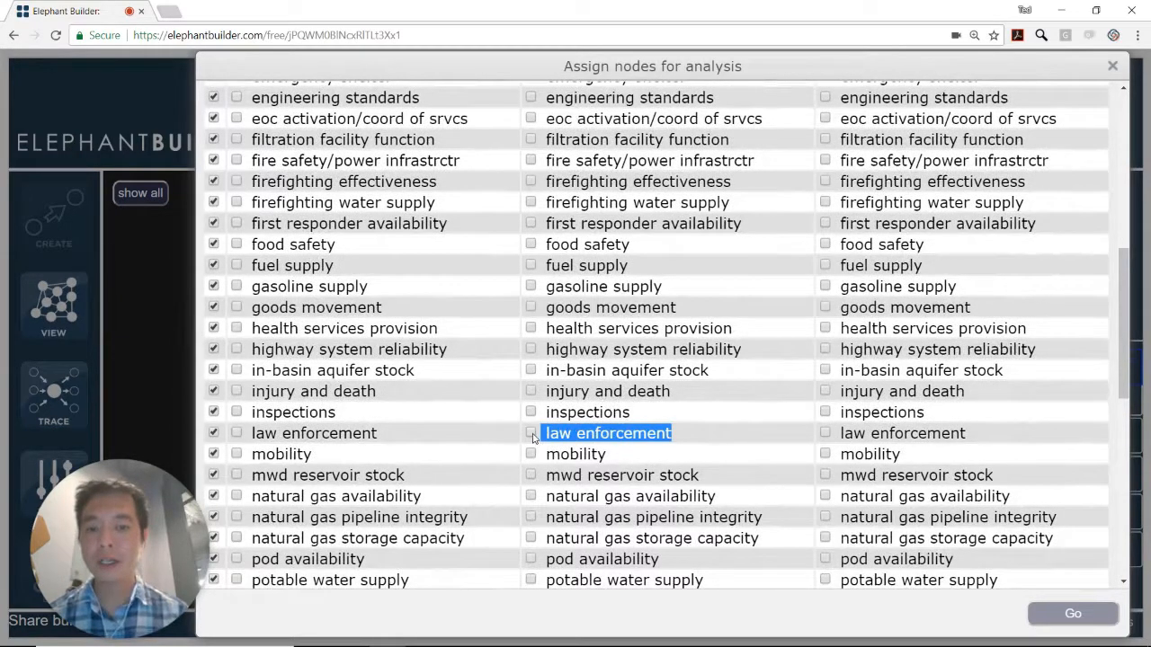
click(532, 434)
click(571, 431)
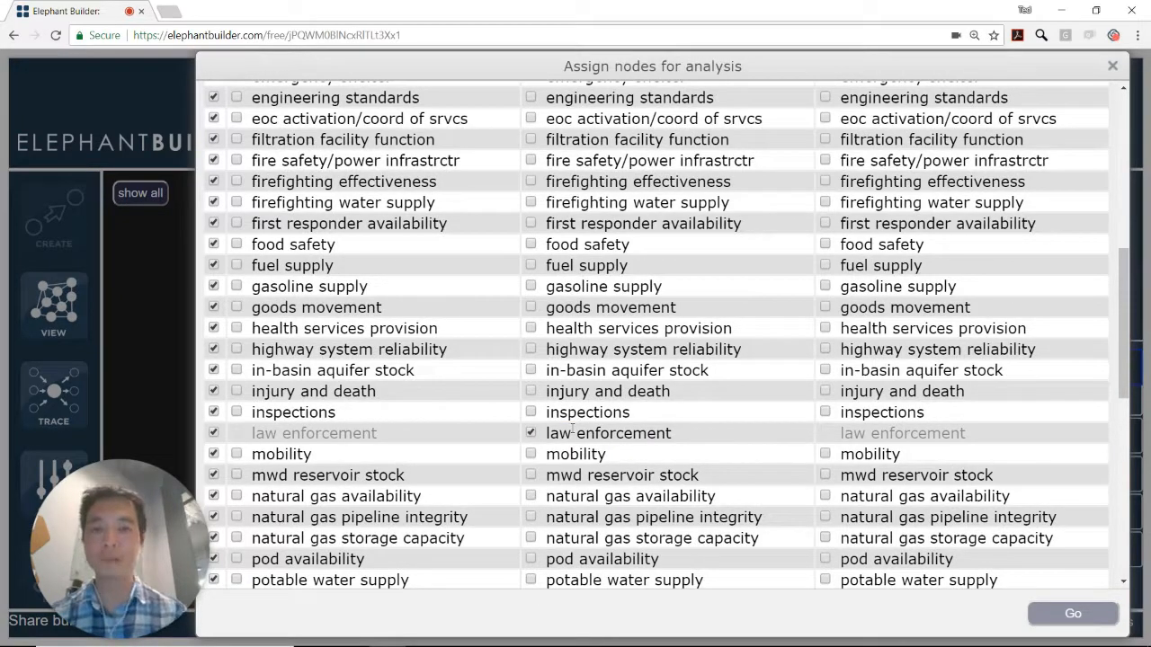
scroll(685, 307, up, 6)
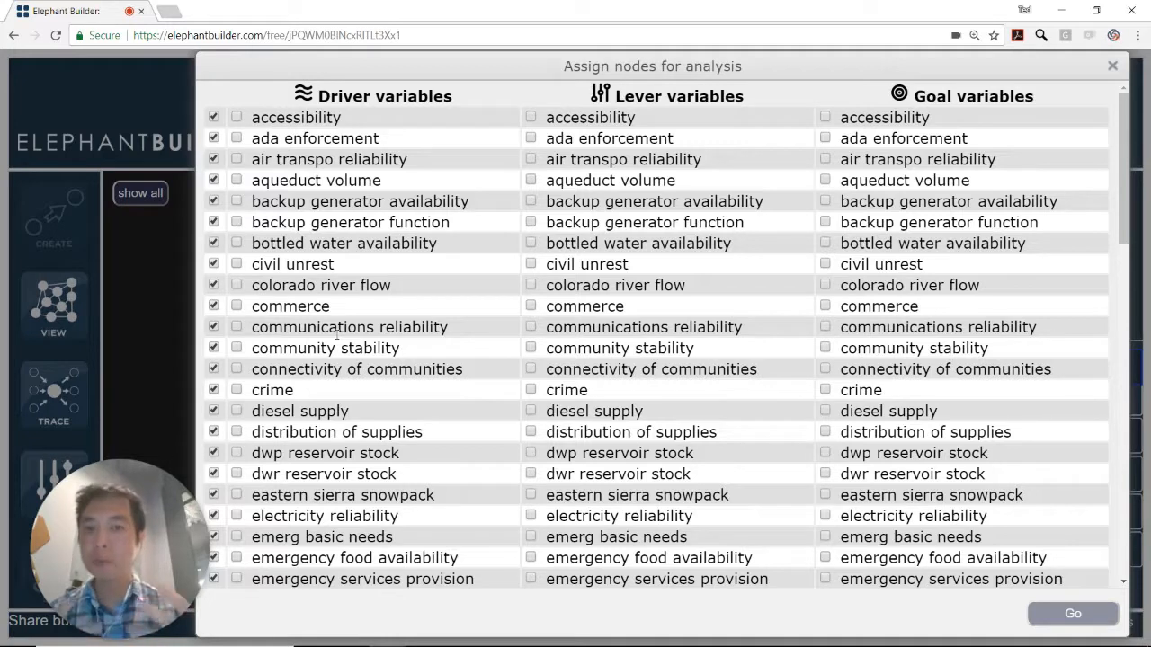
click(214, 370)
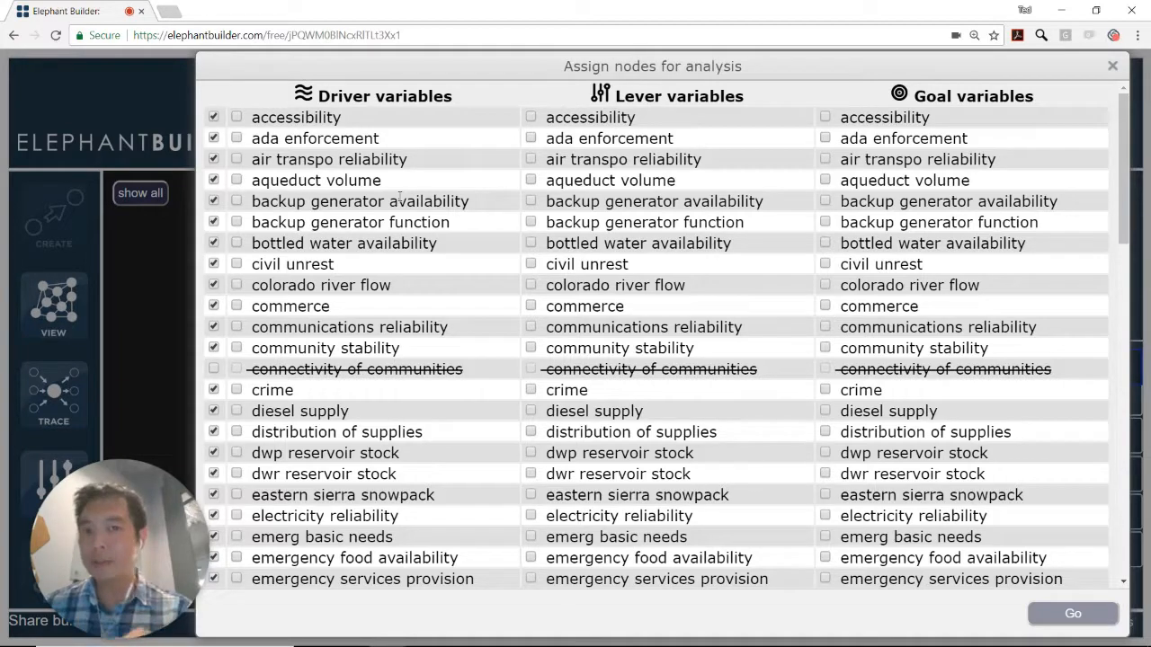
Step: Assign colorado river flow, eastern sierra snowpack, mwd reservoir stock and stormwater volume as driver variables
click(237, 285)
scroll(237, 359, down, 1)
click(237, 417)
scroll(238, 423, down, 3)
scroll(240, 428, down, 7)
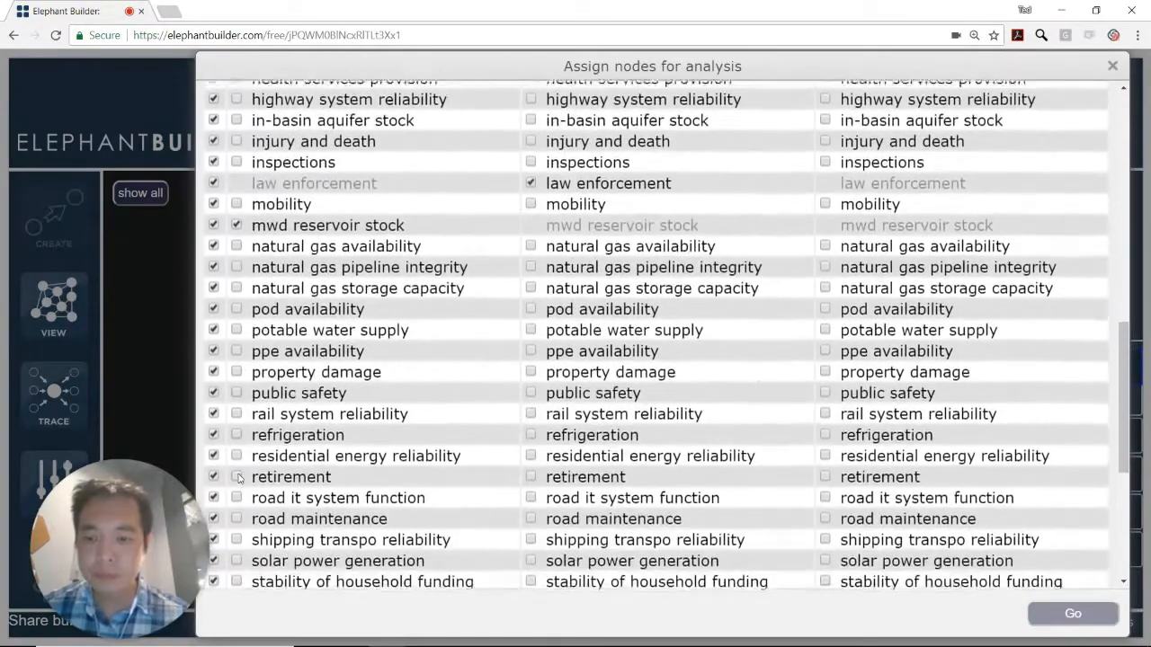
click(236, 517)
Step: Assign workforce availability, water recycling and rail system reliability as lever variables
scroll(237, 518, down, 3)
click(531, 572)
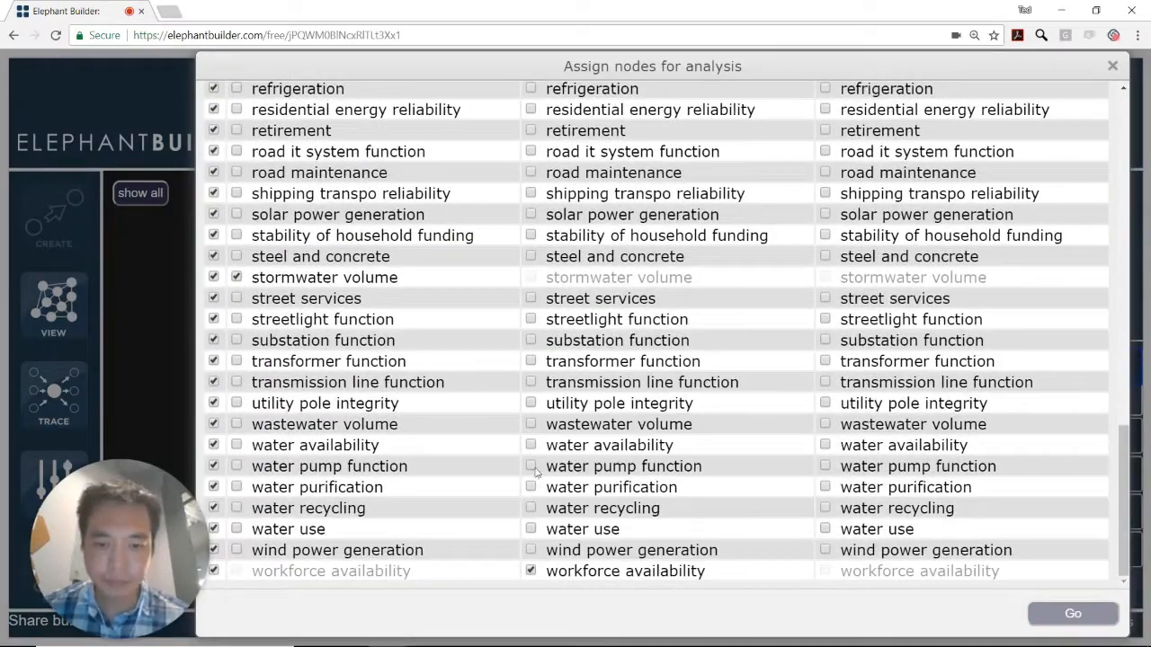
click(531, 509)
scroll(533, 378, up, 3)
scroll(536, 308, up, 1)
click(532, 304)
Step: Assign natural gas pipeline integrity, gasoline supply and diesel supply as lever variables
scroll(534, 279, up, 1)
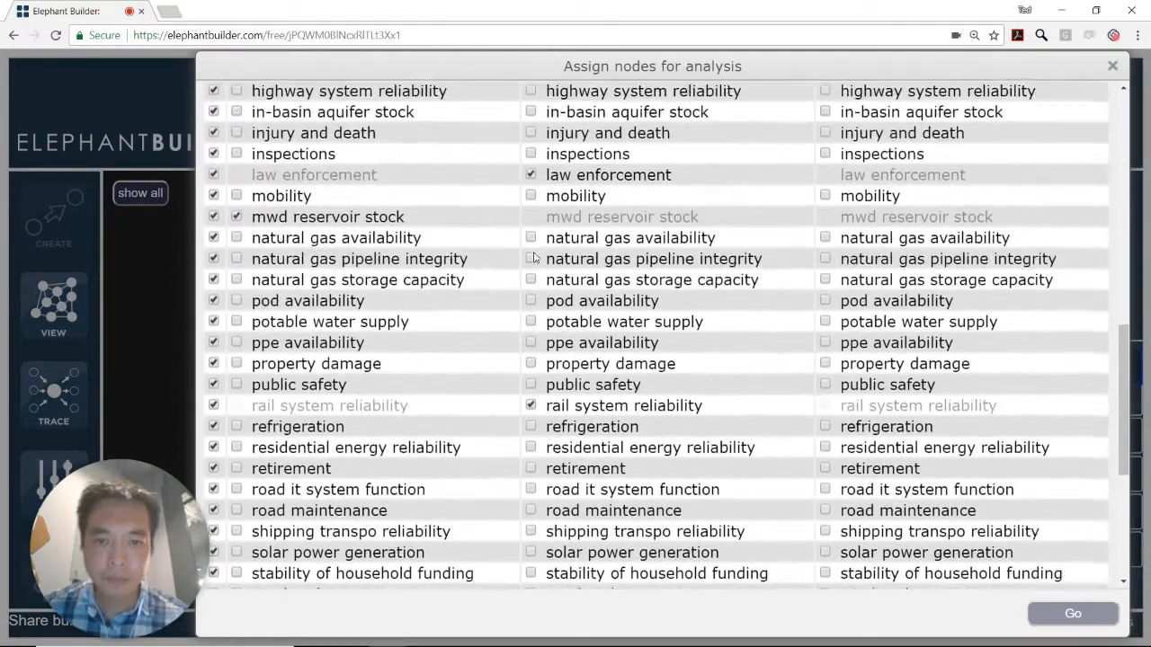
click(533, 257)
scroll(533, 257, up, 3)
click(532, 241)
scroll(532, 240, up, 1)
scroll(533, 240, up, 5)
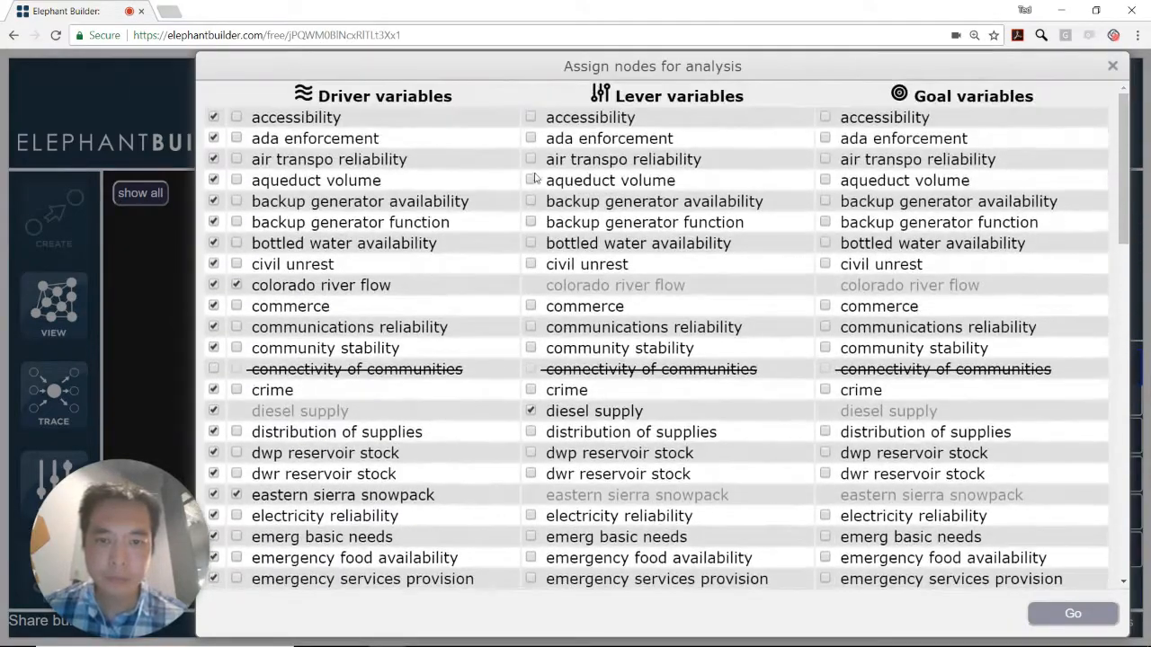
Step: Assign ada enforcement and backup generator availability as lever variables and accessibility as a goal variable
click(530, 138)
click(825, 117)
click(530, 201)
Step: Assign commerce, crime, emergency services provision, injury and death, and property damage as goal variables, and run the analysis
click(824, 305)
click(825, 391)
scroll(825, 391, down, 1)
click(825, 476)
scroll(825, 473, down, 3)
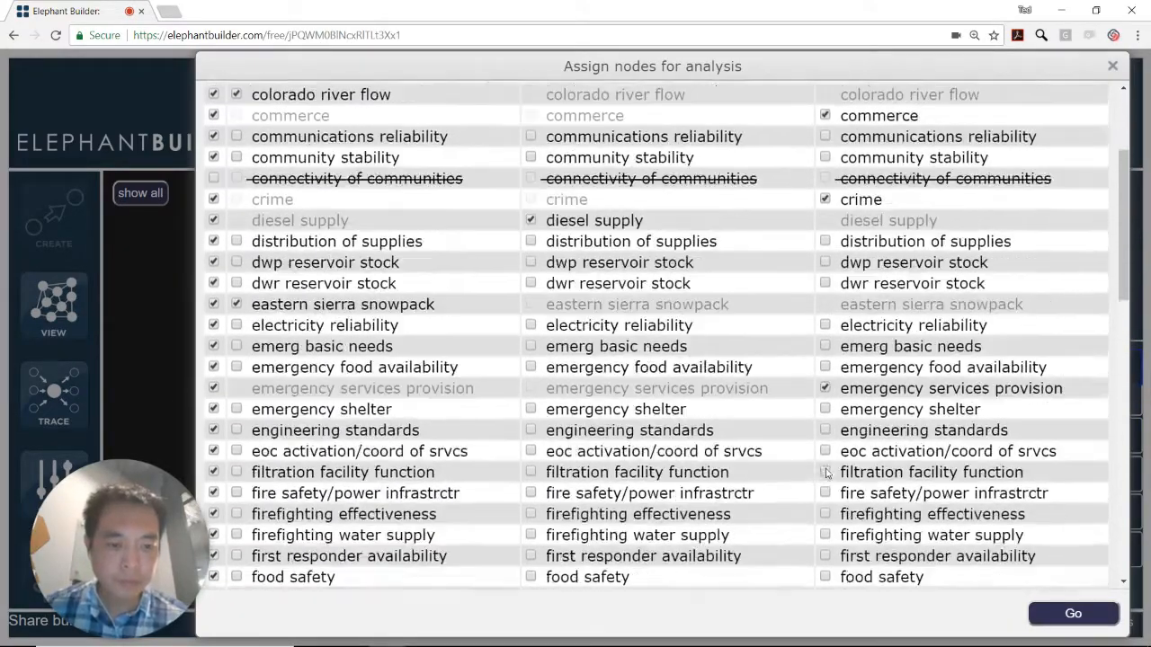
click(825, 513)
scroll(825, 517, down, 3)
scroll(825, 503, down, 5)
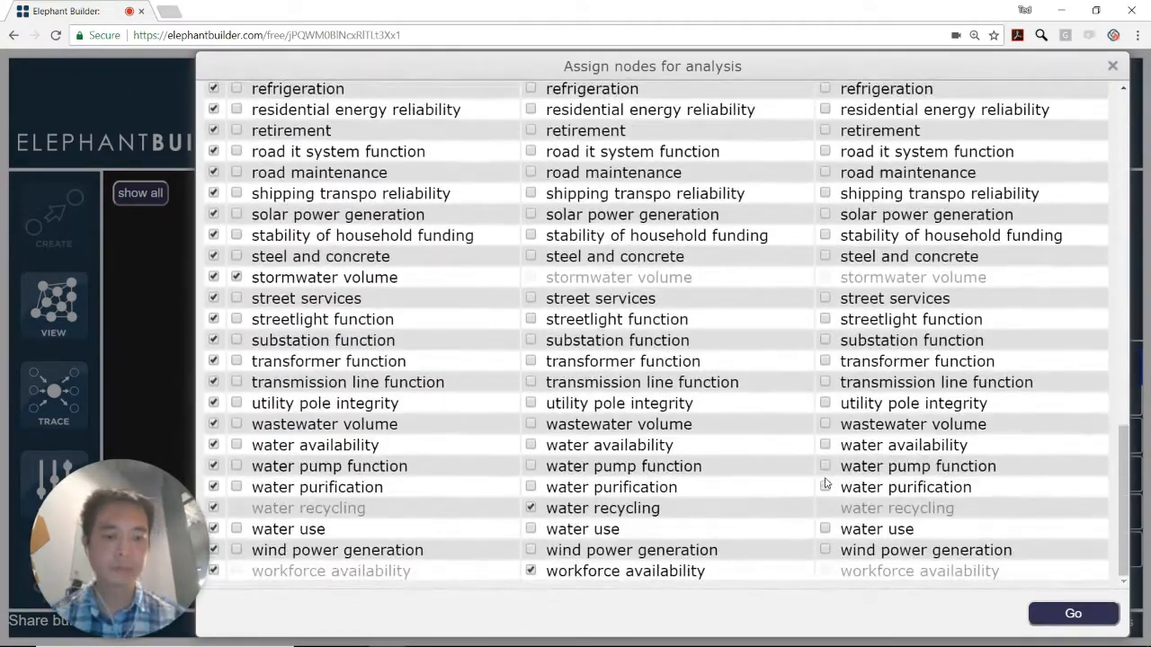
click(1050, 614)
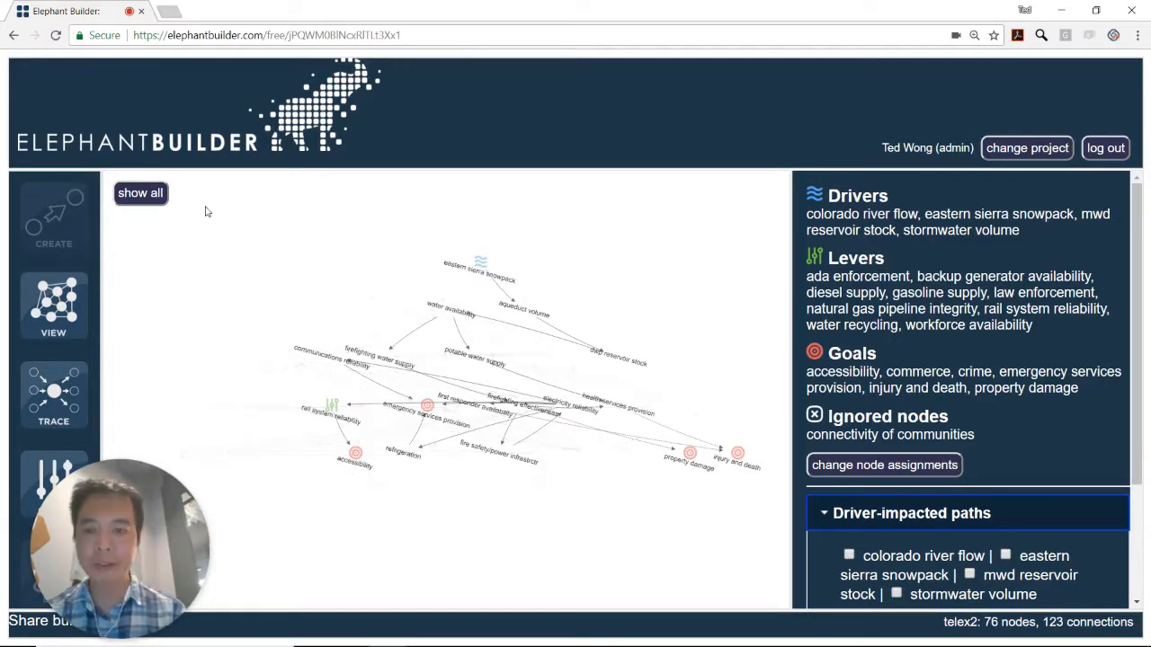
Step: Display the full solution network, examine the effects of a decrease in eastern sierra snowpack, and restore the full view
click(150, 196)
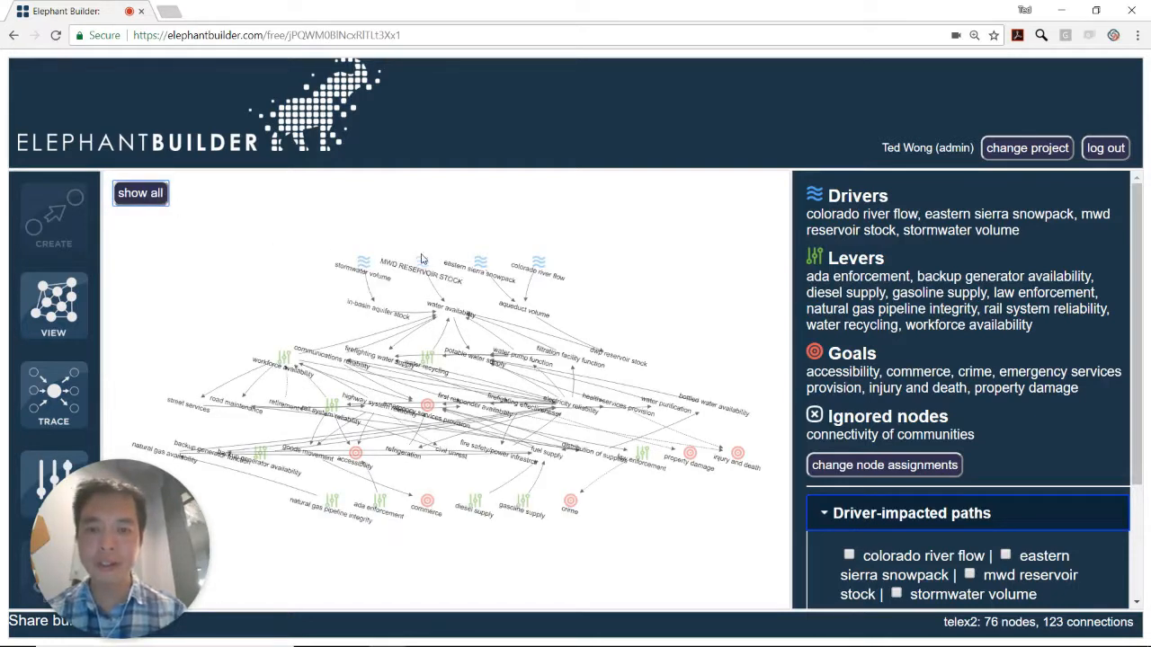
right_click(483, 264)
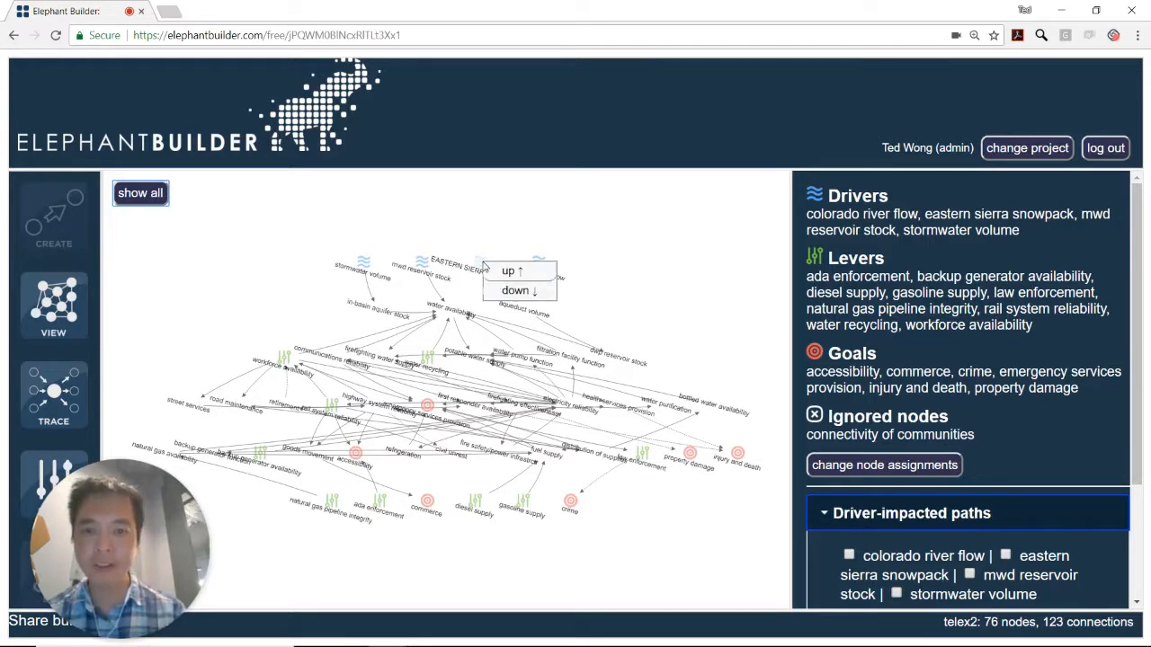
click(503, 291)
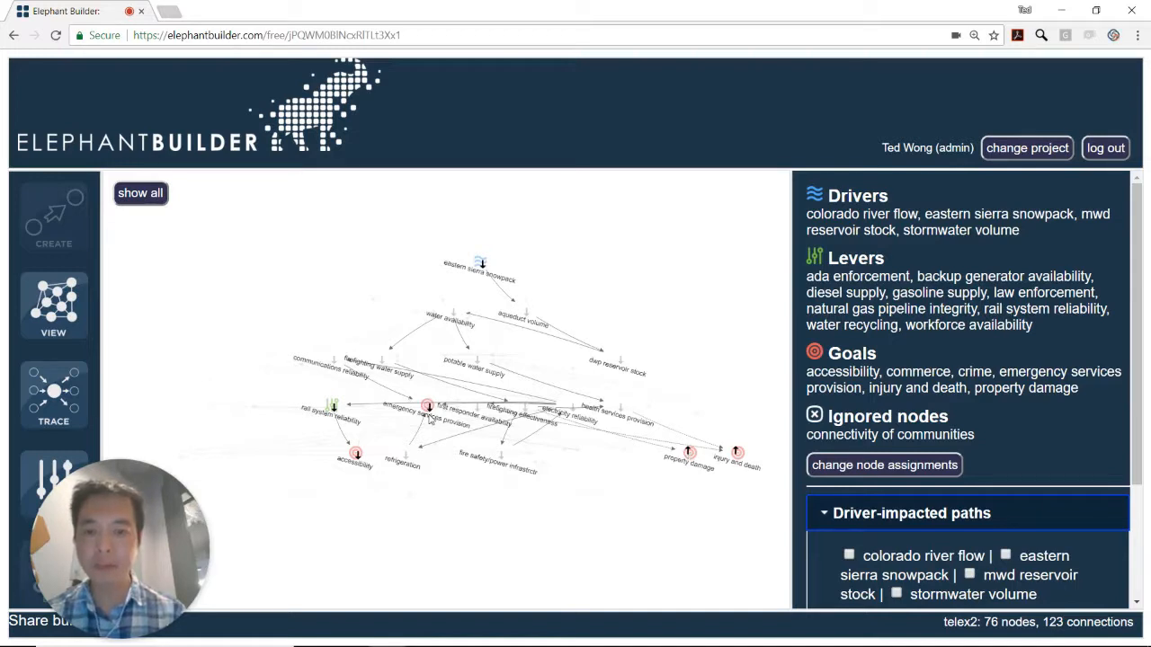
click(164, 201)
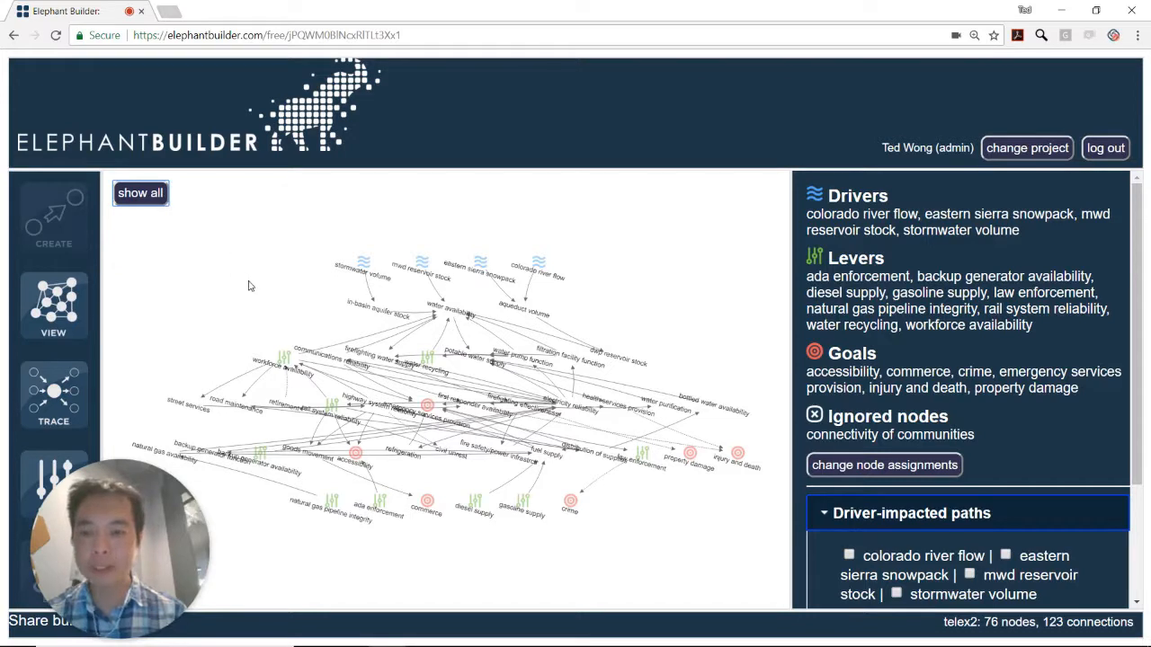
Step: Examine the effects of an increase in workforce availability on the network, and restore the full view
right_click(286, 361)
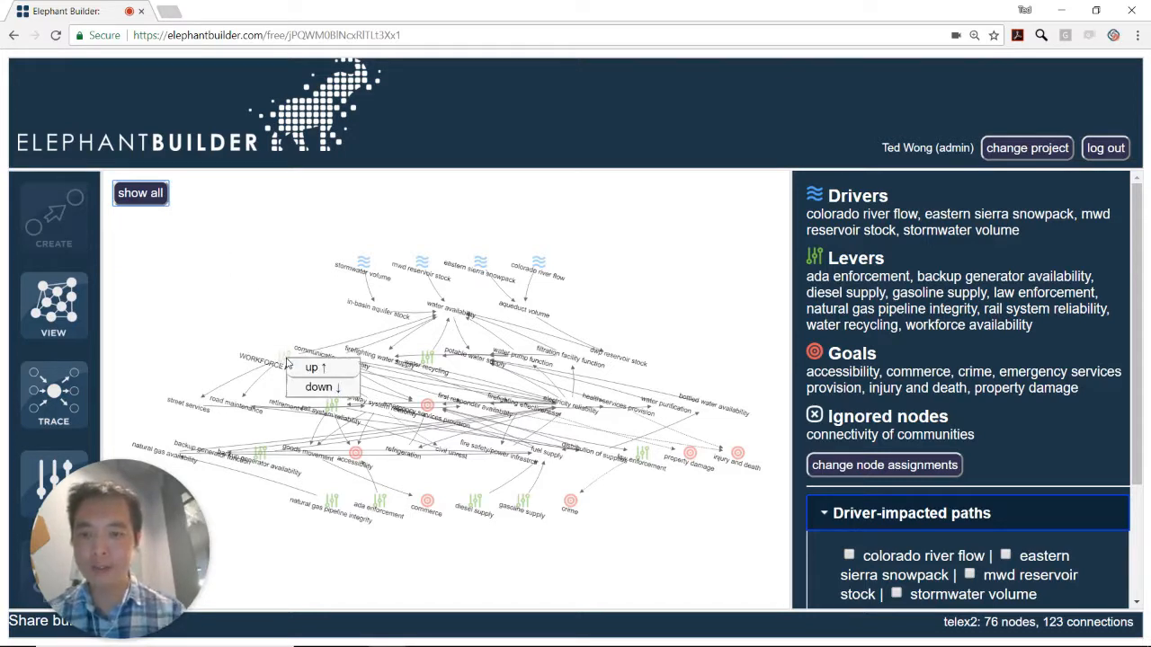
click(309, 369)
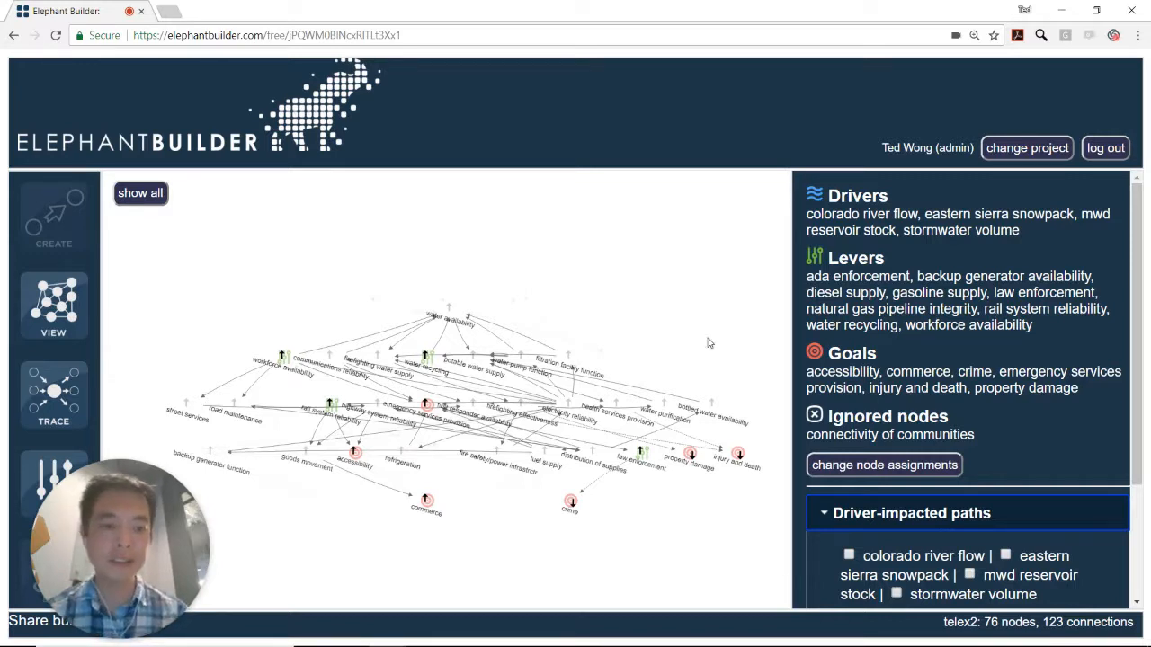
click(150, 198)
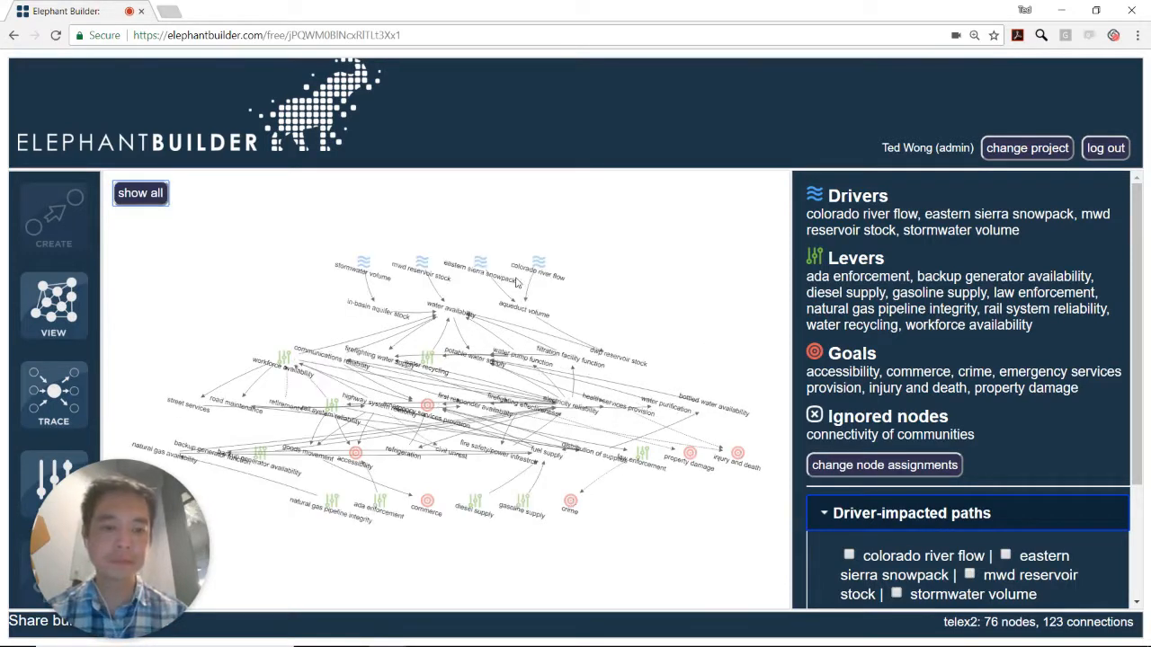
Step: Expand the list of leverageable paths in the analysis results
scroll(857, 409, down, 3)
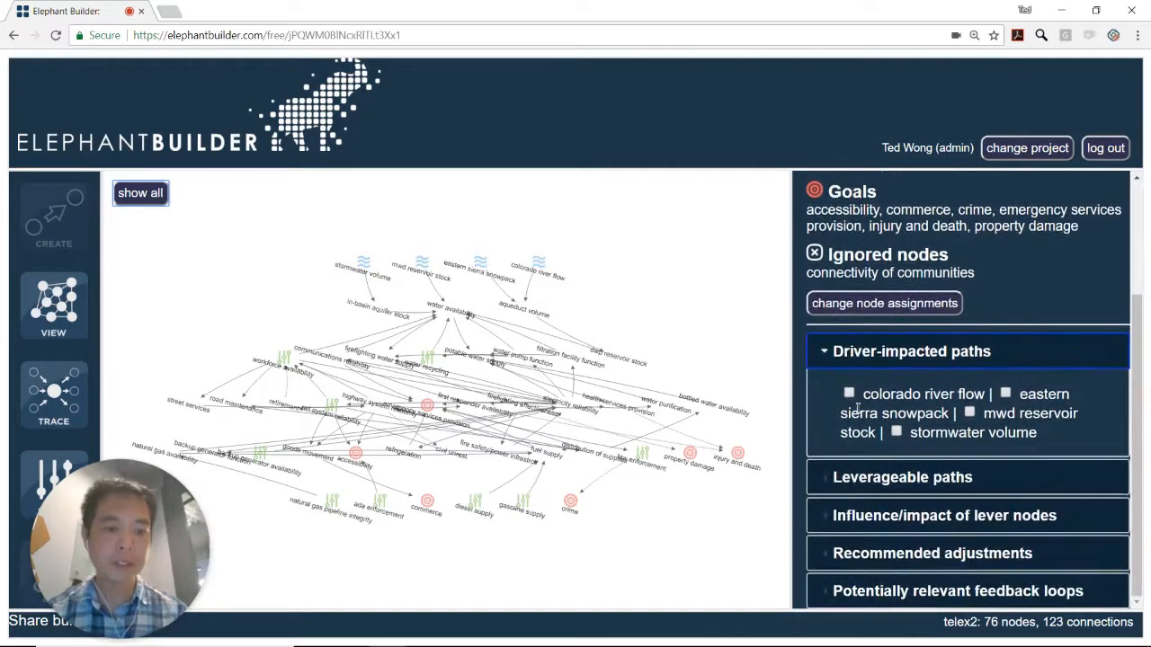
click(828, 478)
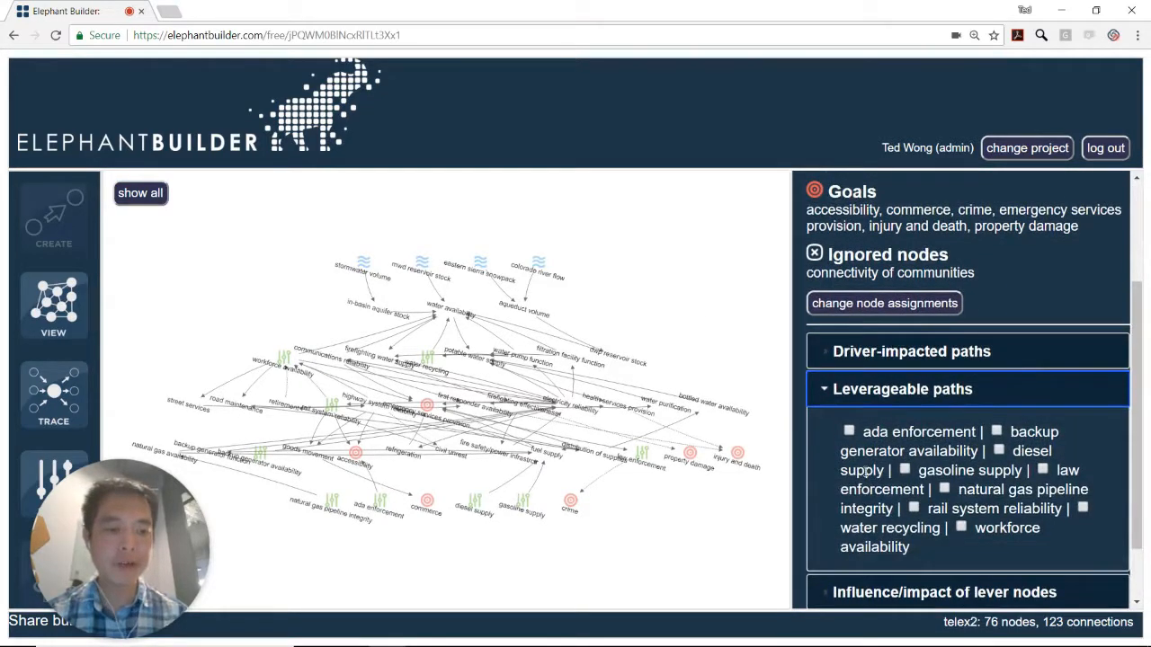
Step: Filter the leverageable paths to gasoline supply and open the close-up of its first listed path to accessibility
click(904, 469)
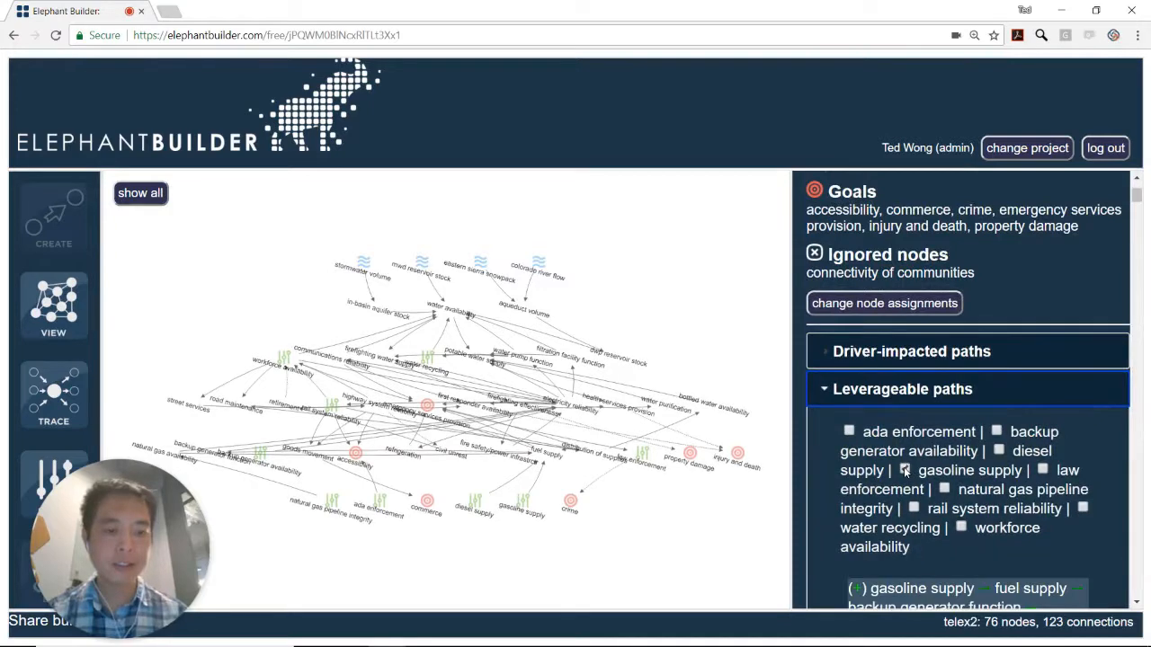
scroll(924, 472, down, 1)
scroll(923, 472, down, 1)
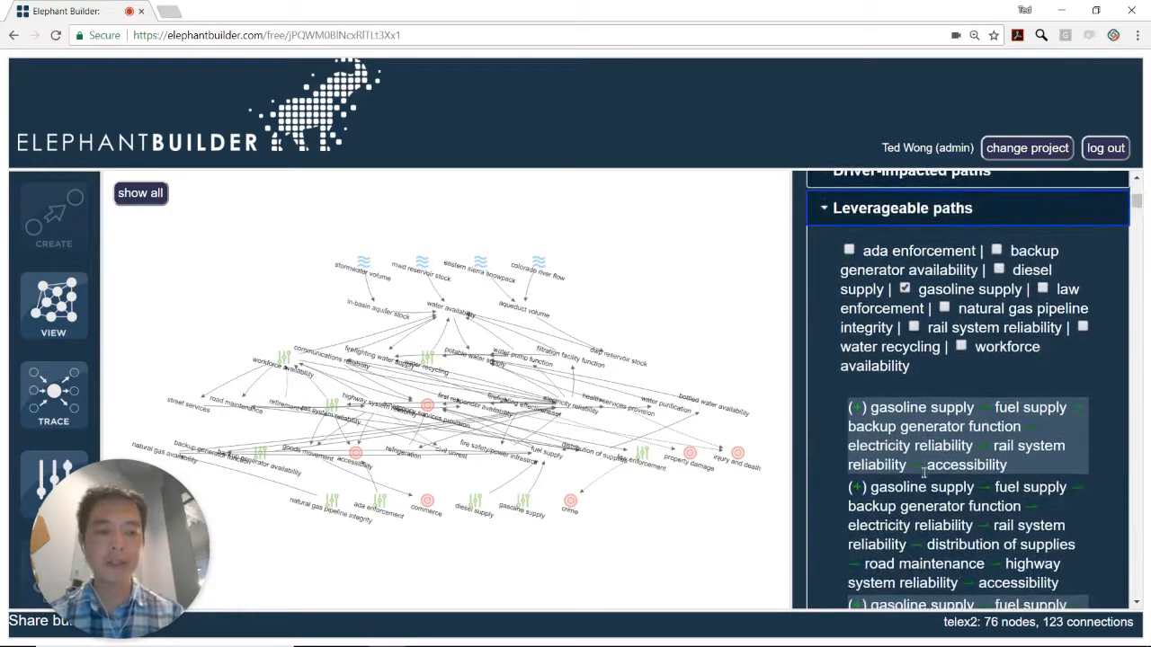
scroll(935, 500, down, 1)
scroll(935, 500, down, 1)
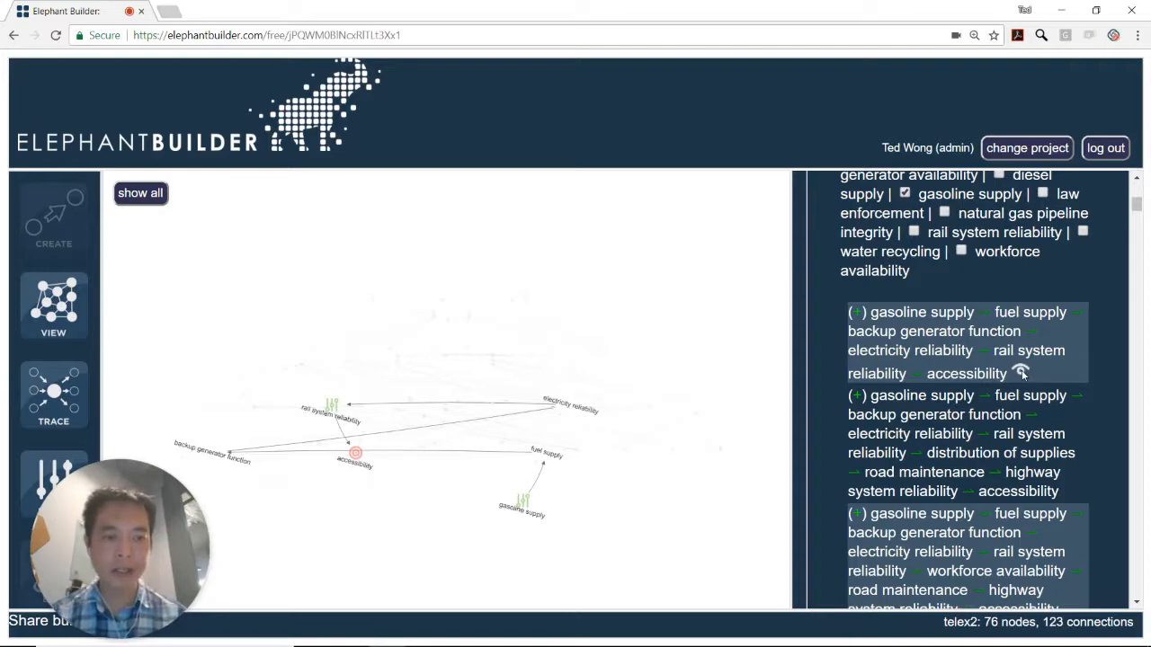
click(1022, 372)
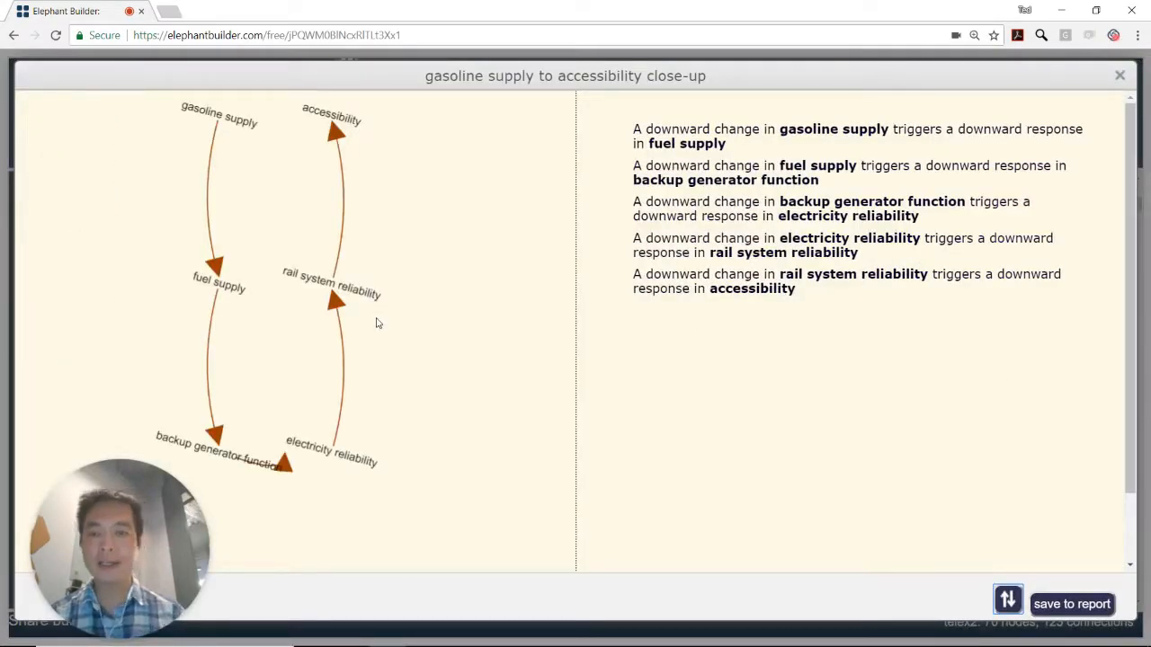
Step: Save the gasoline supply to accessibility close-up to the report, and close the report
drag(378, 323, 388, 358)
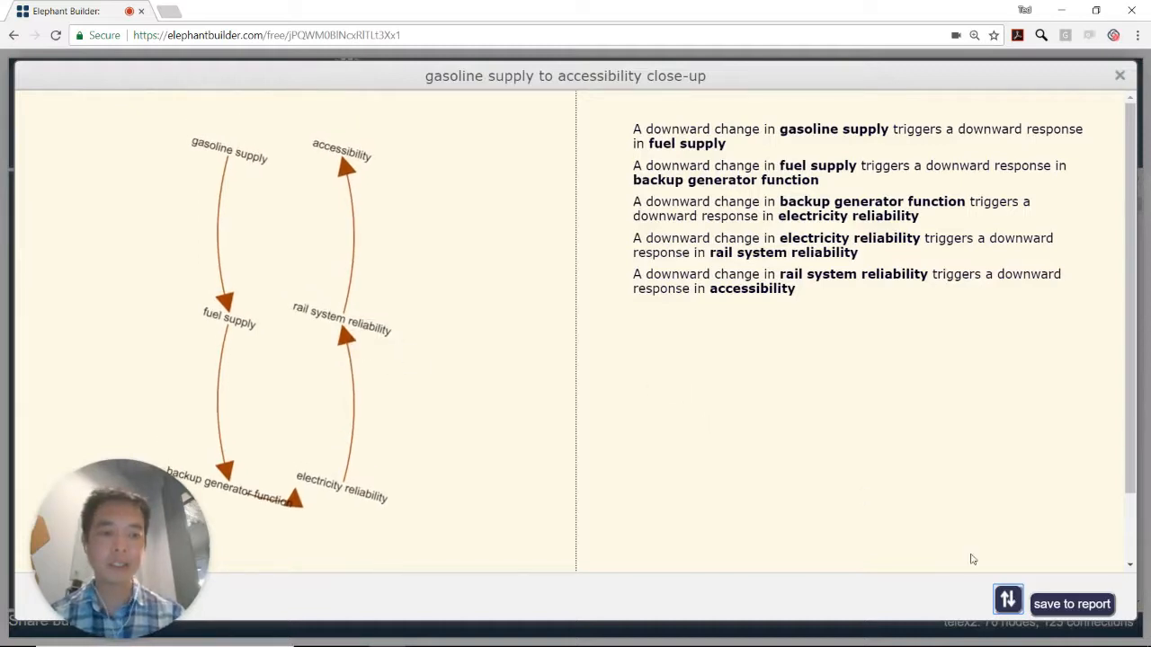
click(1061, 603)
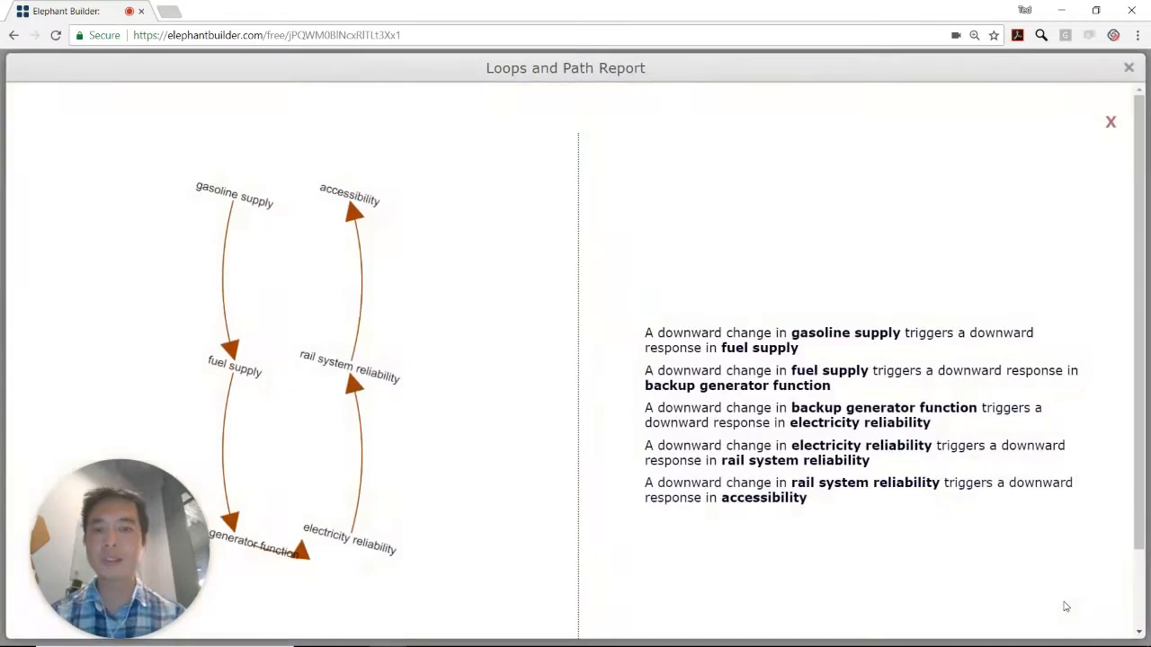
click(1130, 69)
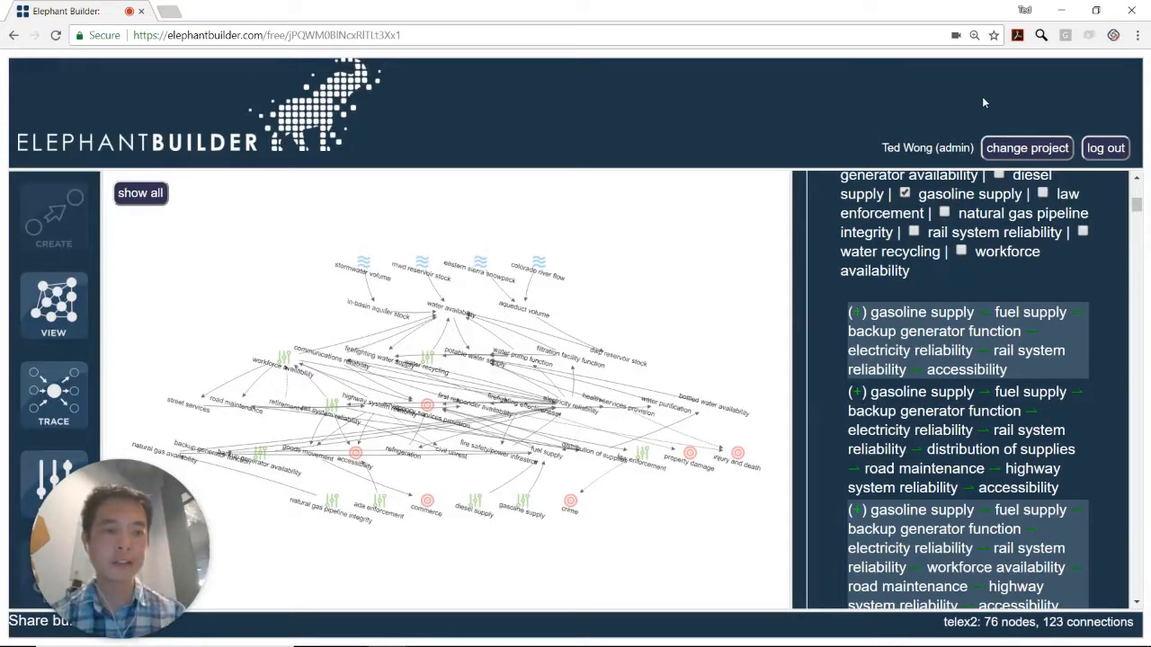
Step: Collapse the leverageable paths, expand the recommended adjustments, and choose to minimize injury and death
scroll(914, 272, up, 2)
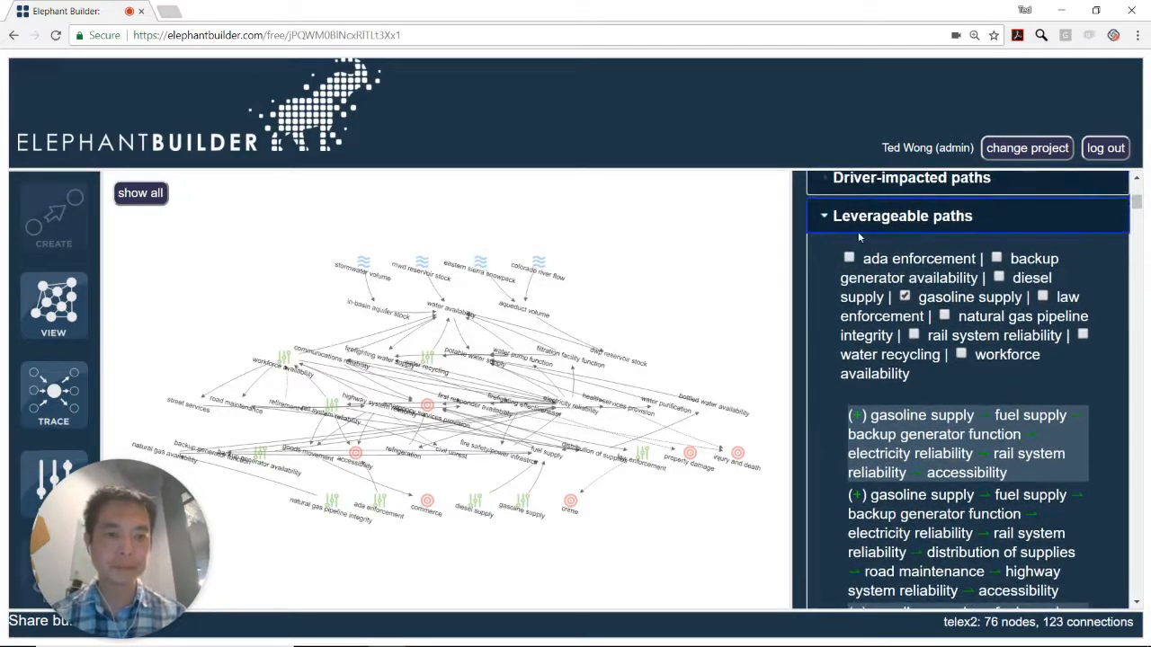
click(829, 220)
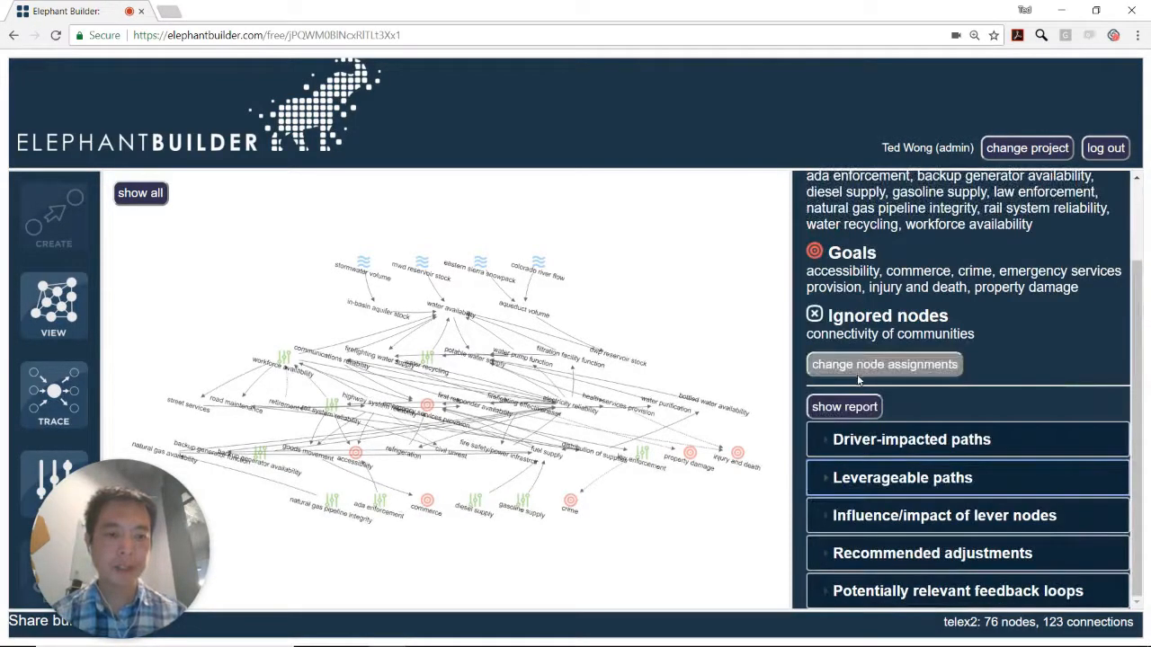
click(829, 554)
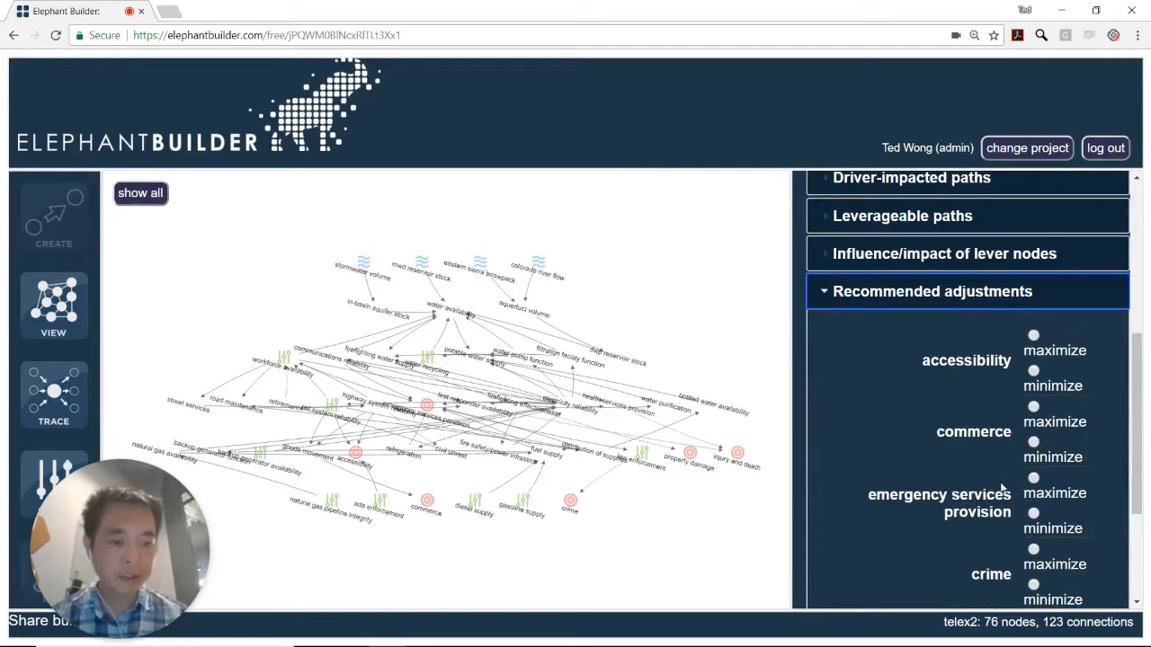
scroll(1000, 521, down, 2)
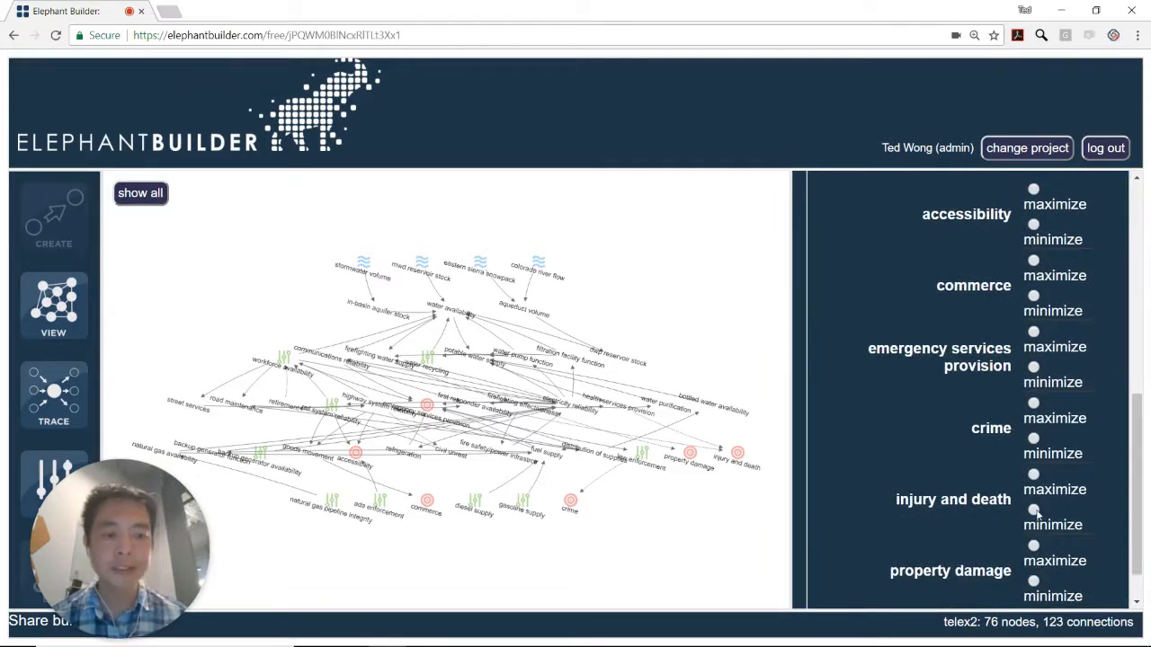
click(1035, 510)
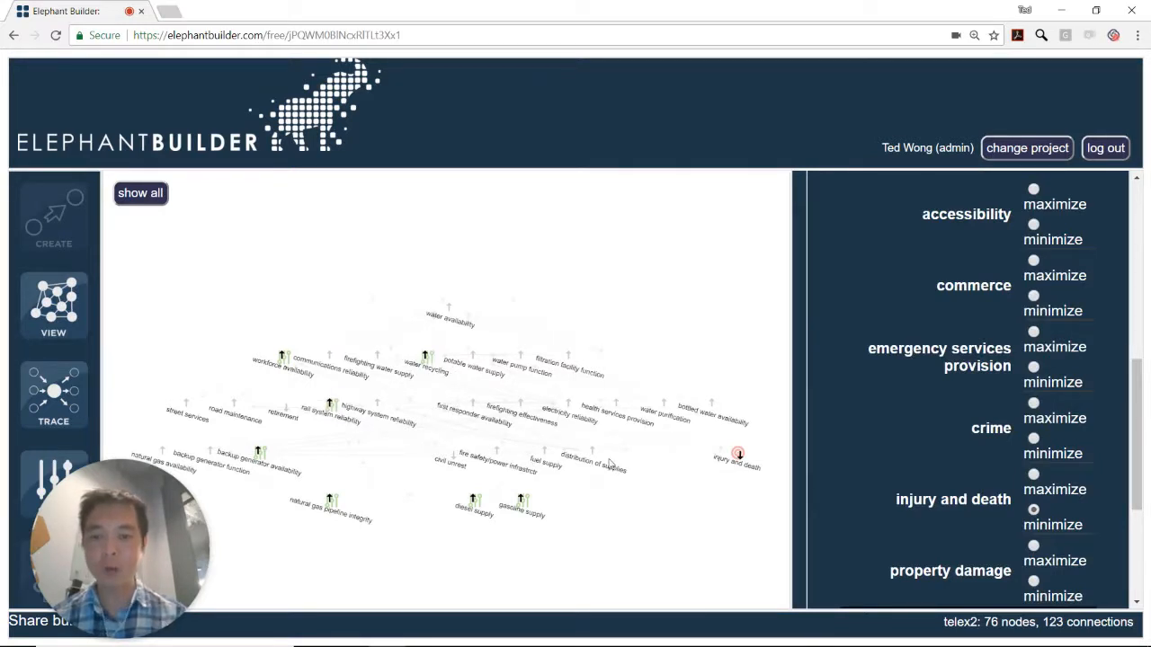
Step: Review the recommended lever adjustments for minimizing injury and death
scroll(856, 486, down, 2)
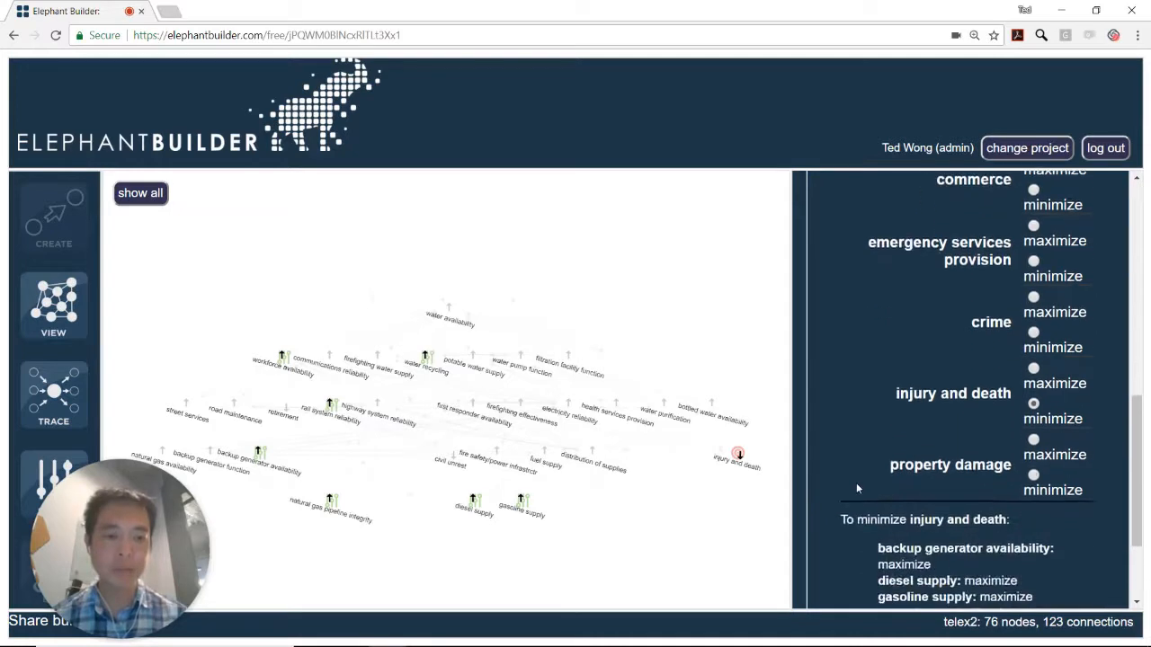
scroll(856, 488, down, 3)
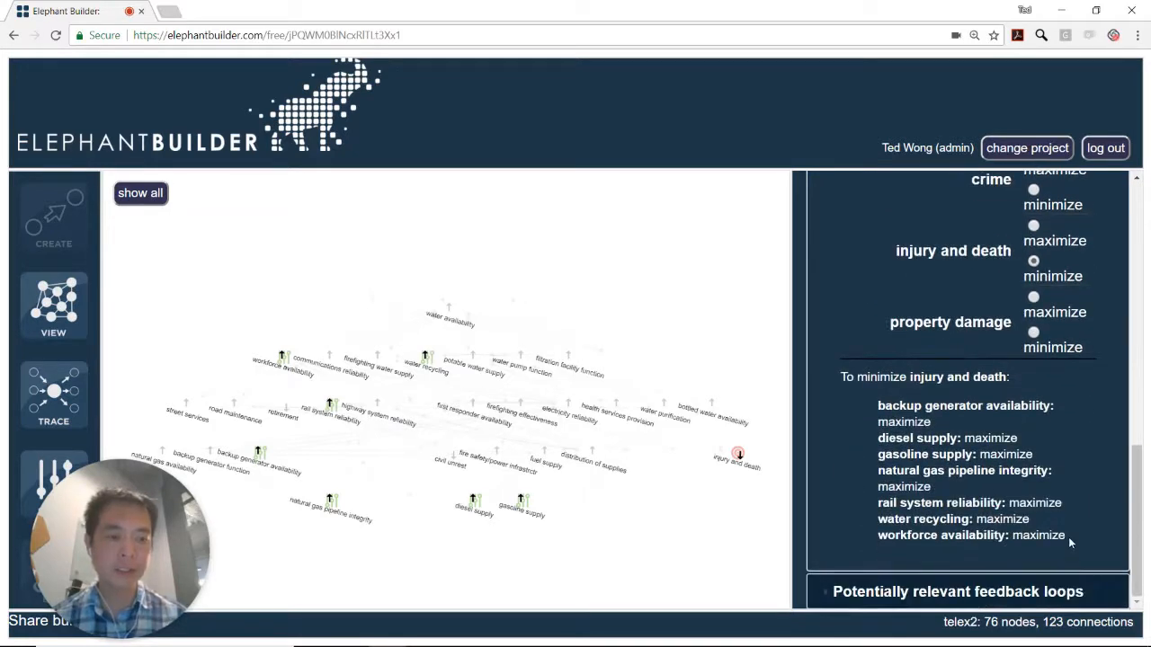
drag(1069, 540, 878, 411)
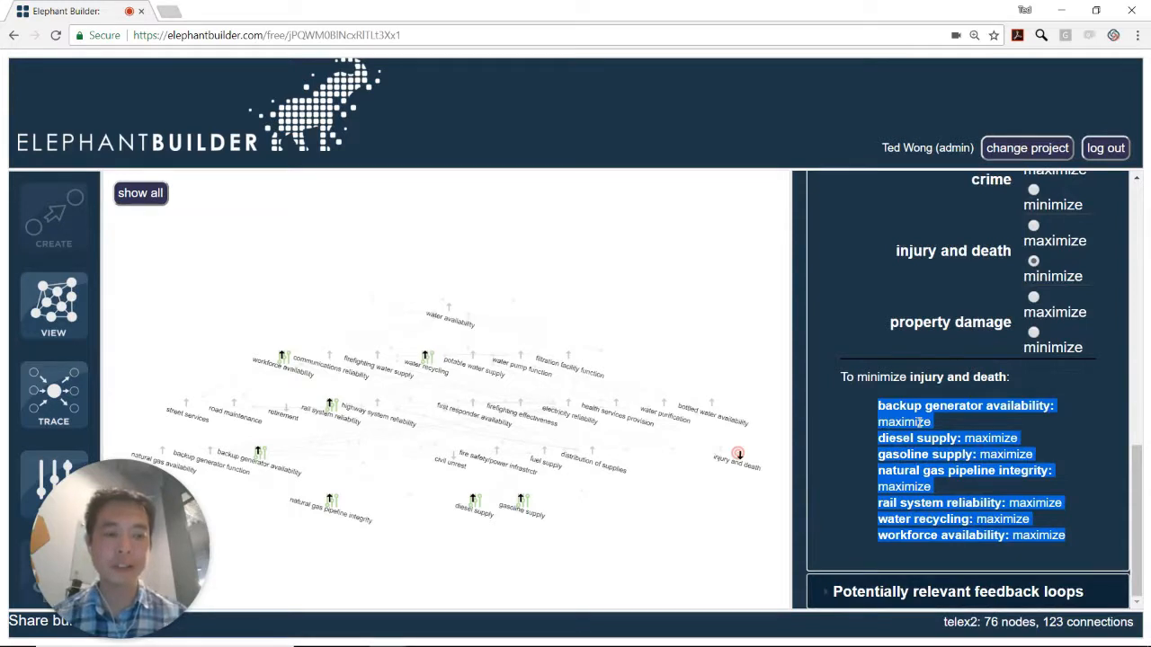
click(850, 482)
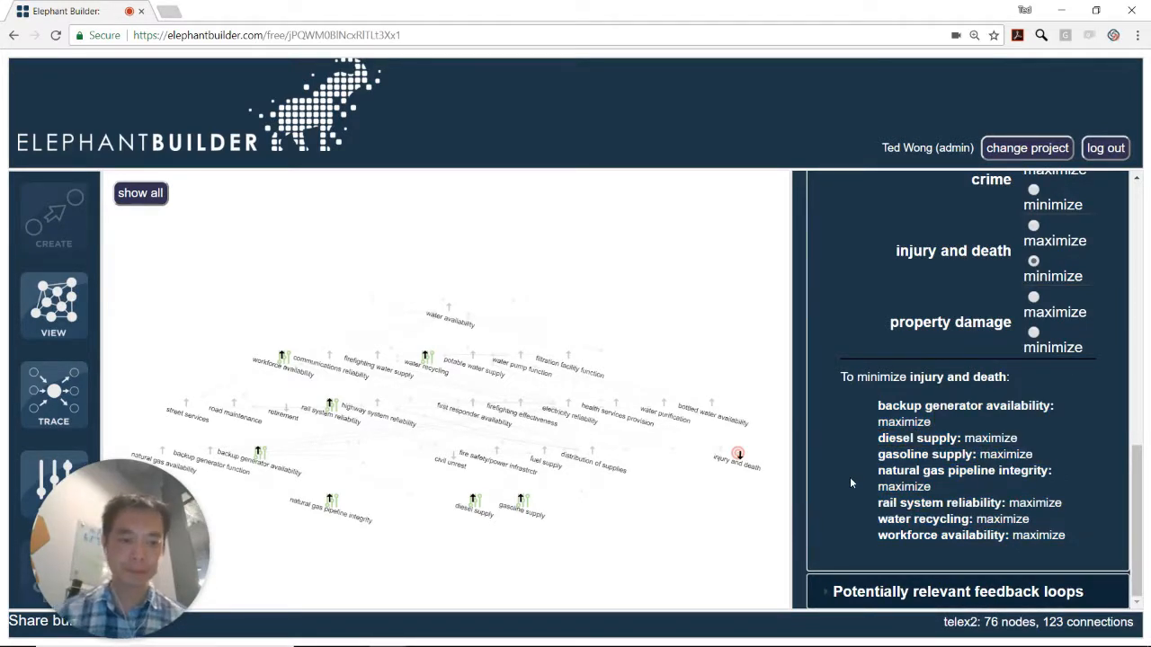
Step: Expand the potentially relevant feedback loops and list those for minimizing injury and death
click(825, 588)
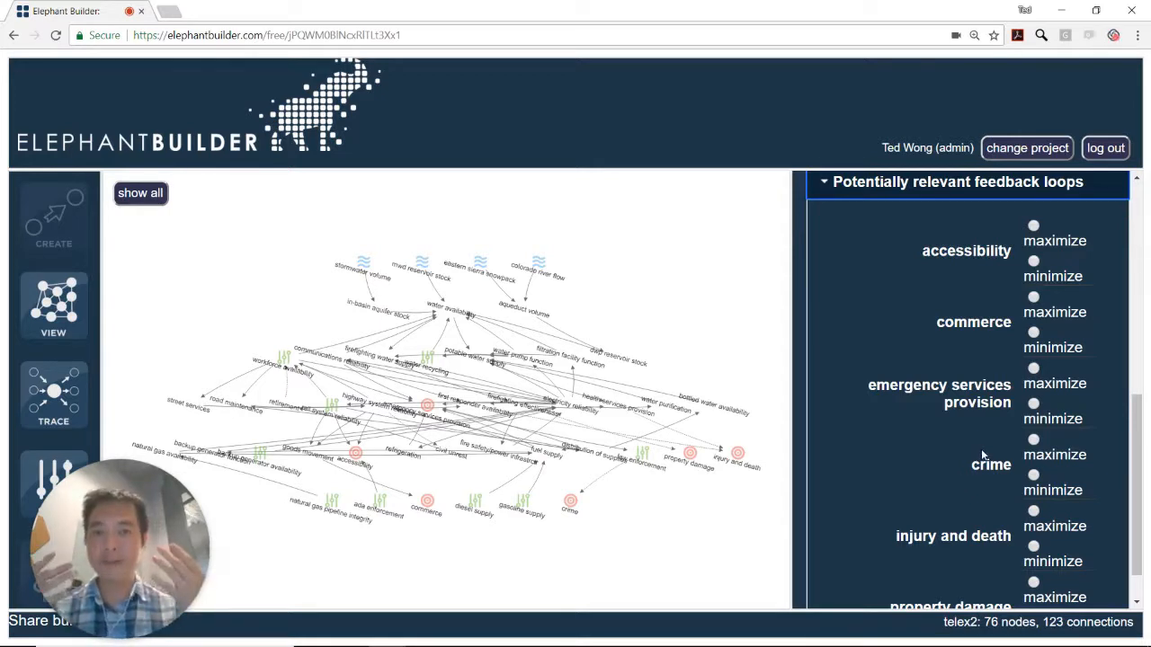
click(1034, 548)
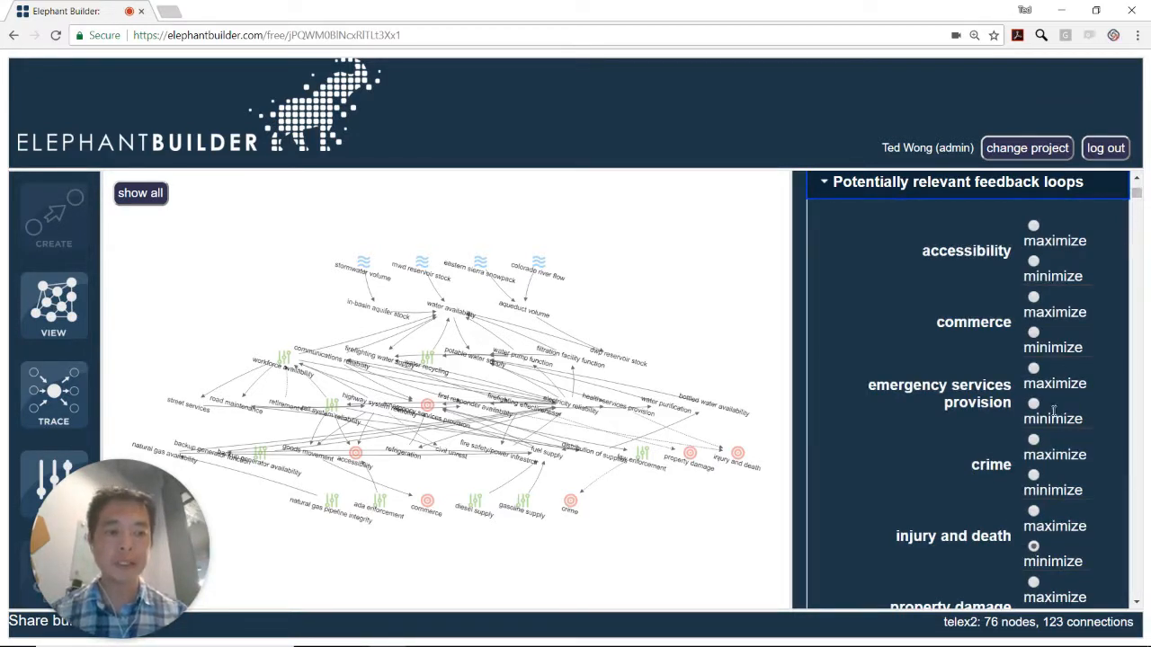
scroll(1053, 411, down, 1)
scroll(1053, 411, down, 4)
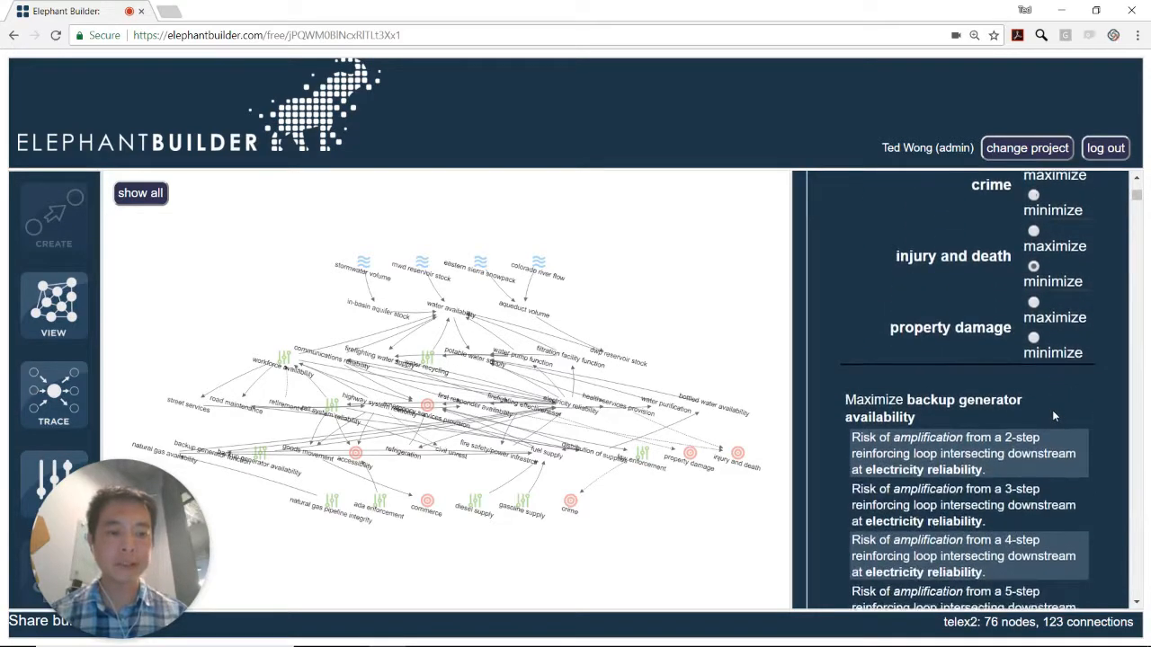
Step: Highlight the 2-step and 3-step reinforcing loops at electricity reliability in the network, and open the 3-step loop's close-up
click(977, 355)
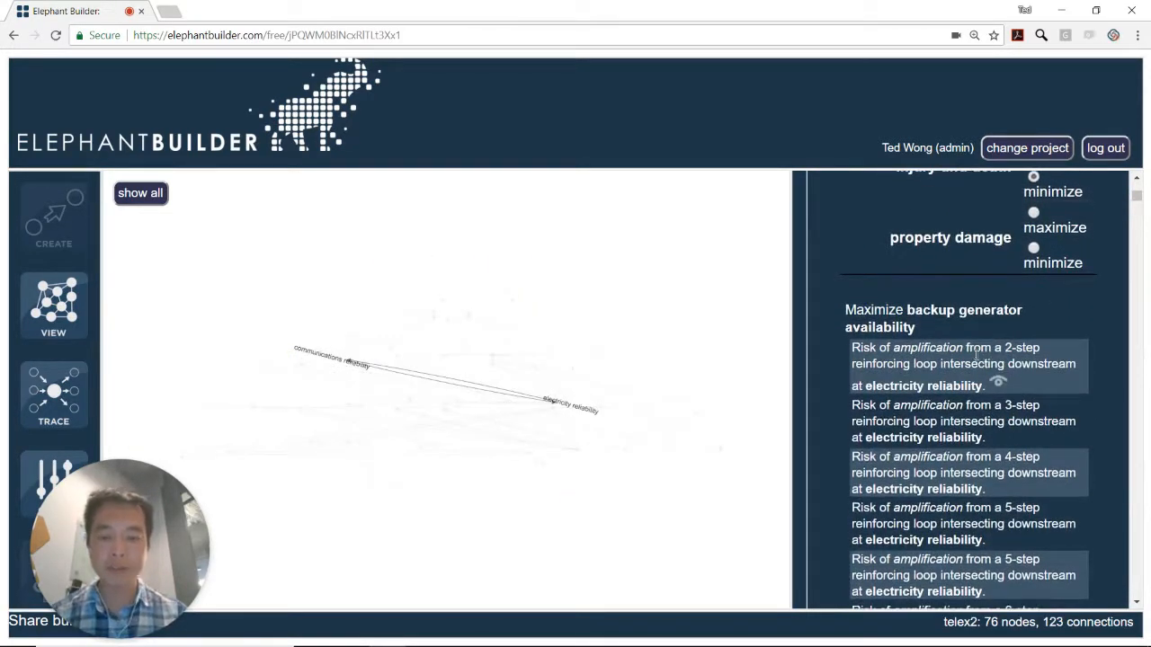
click(941, 430)
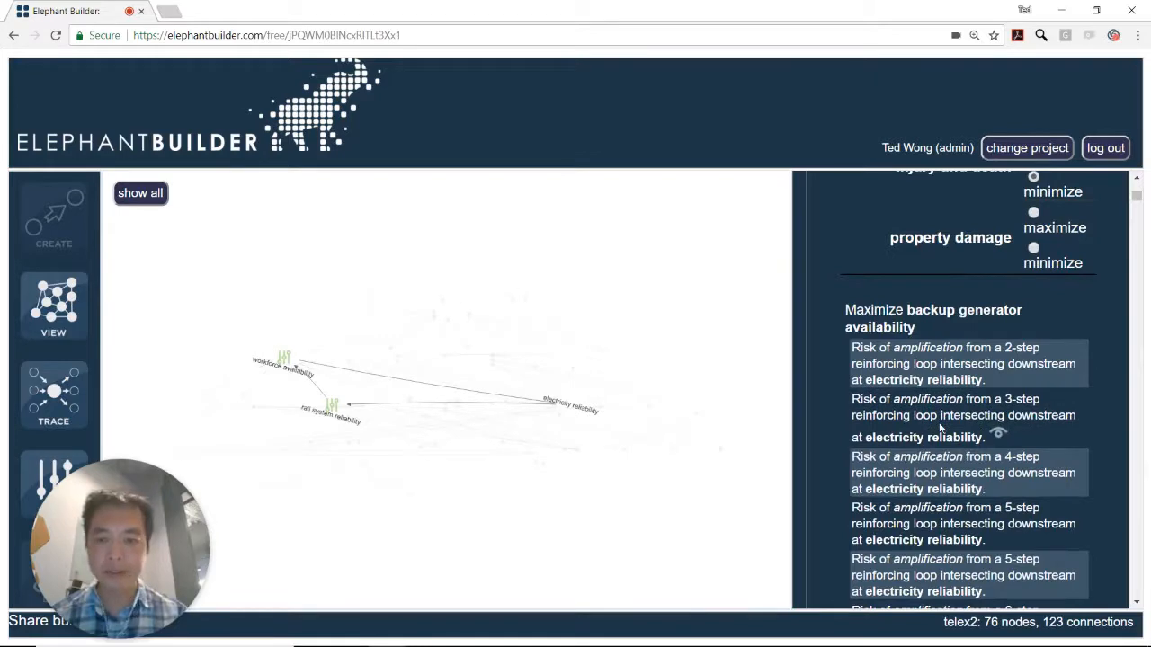
click(997, 437)
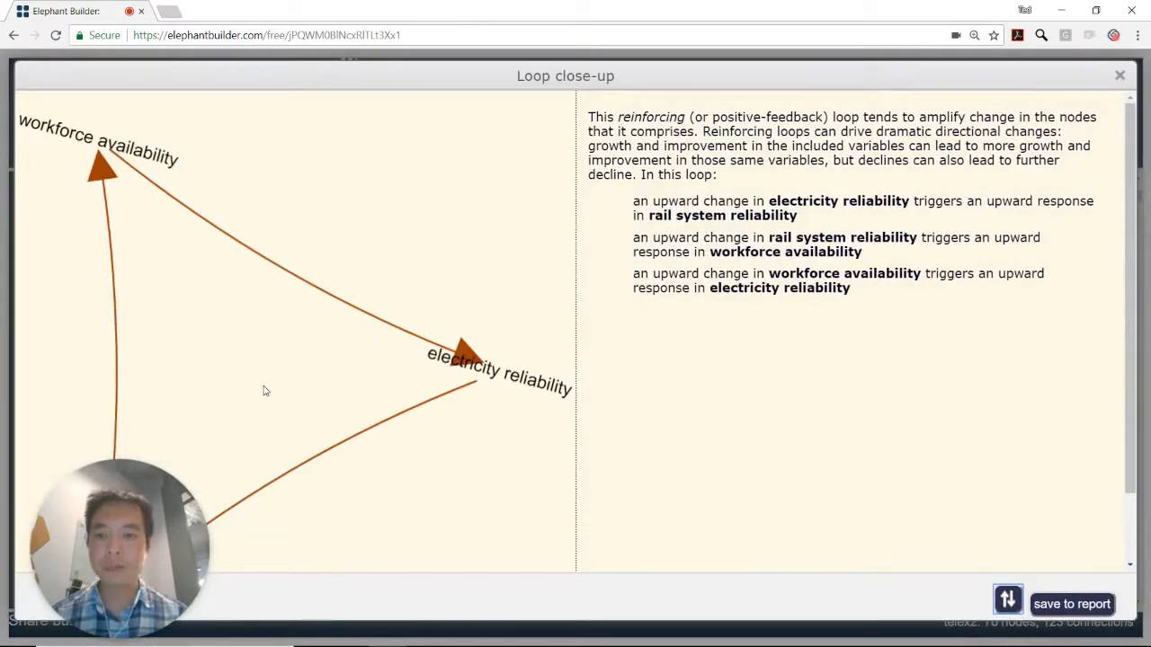
Step: Fit the whole loop diagram in the close-up, save it to the report, look over the report and close it
scroll(264, 387, down, 3)
drag(264, 387, 339, 352)
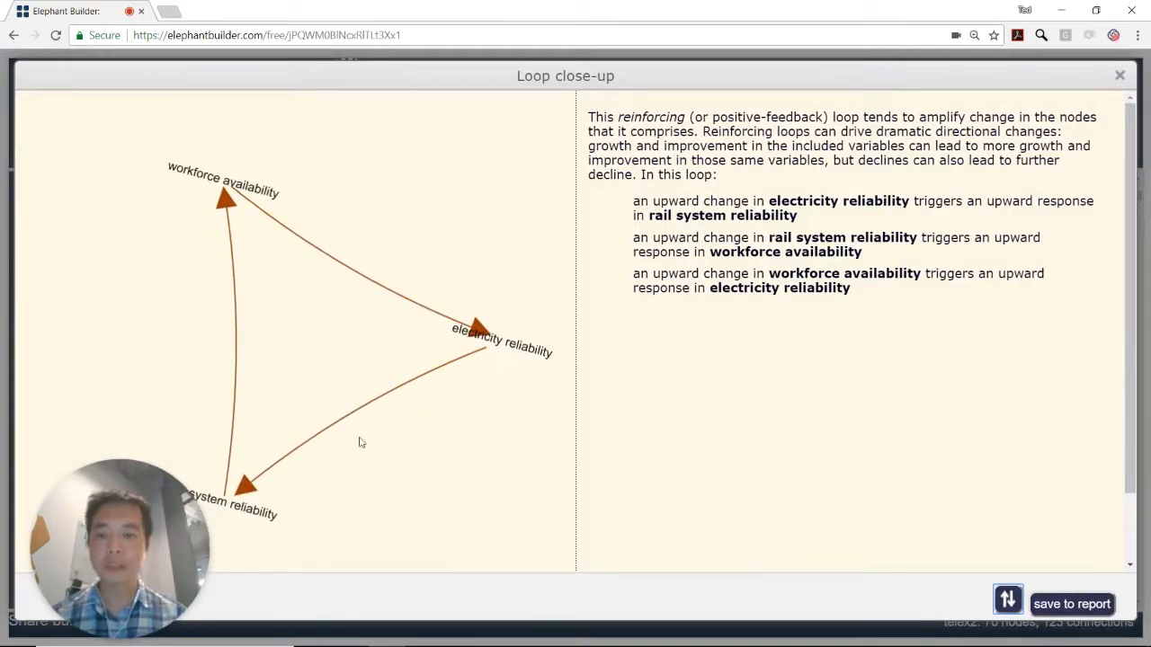
drag(277, 398, 286, 375)
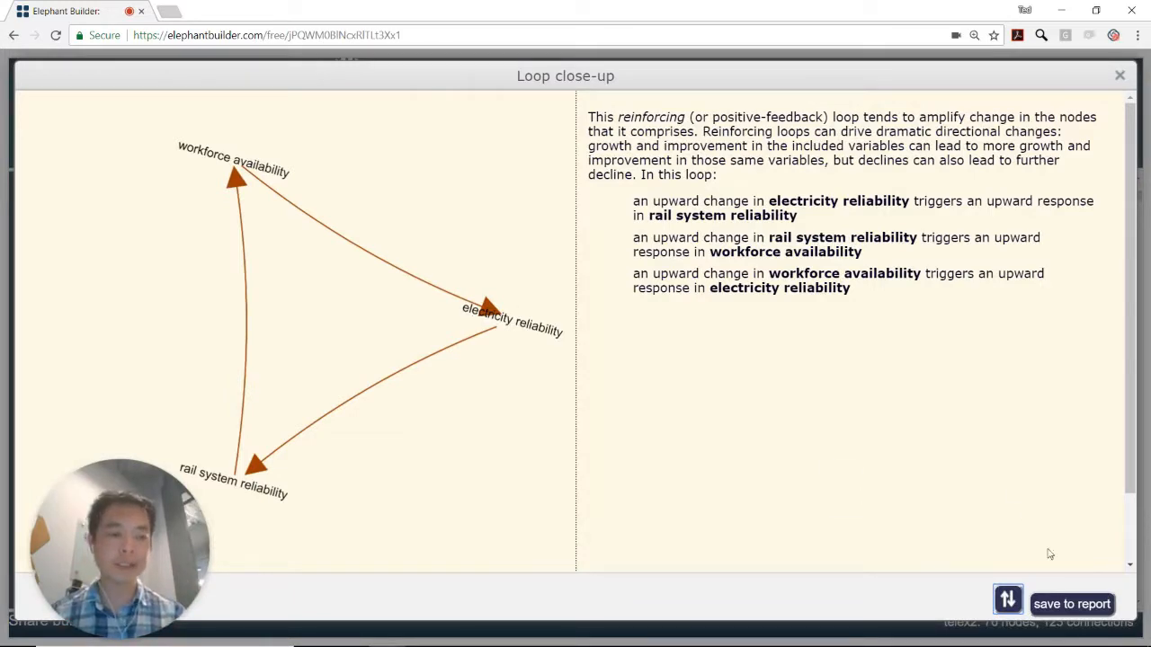
click(1072, 604)
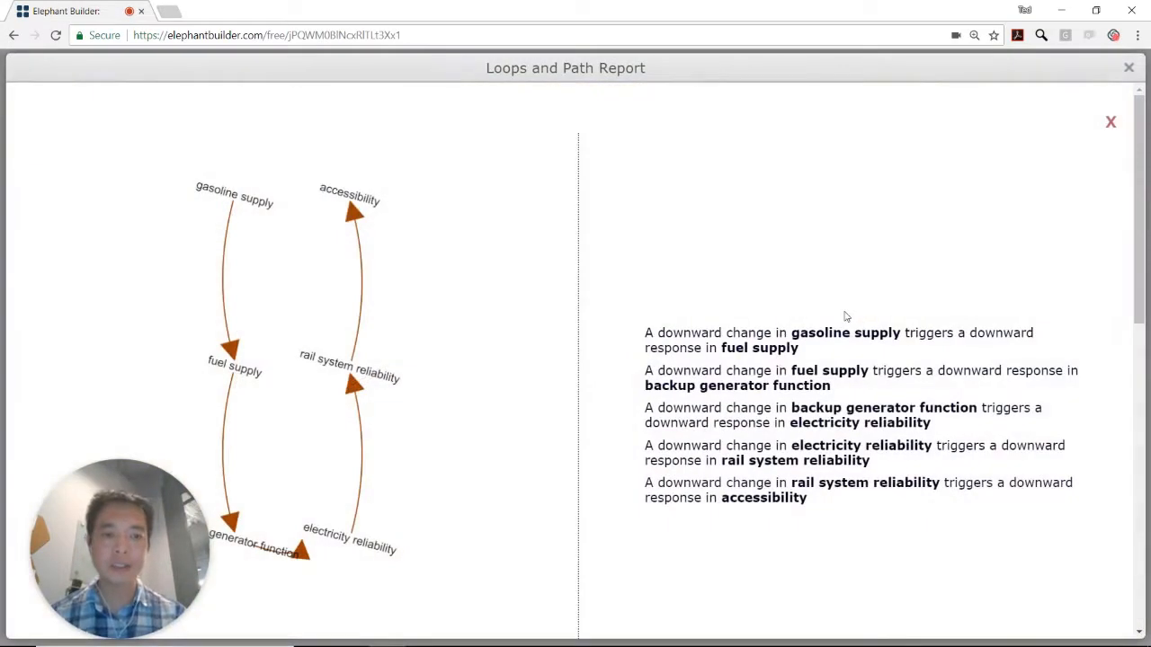
drag(1138, 258, 1138, 284)
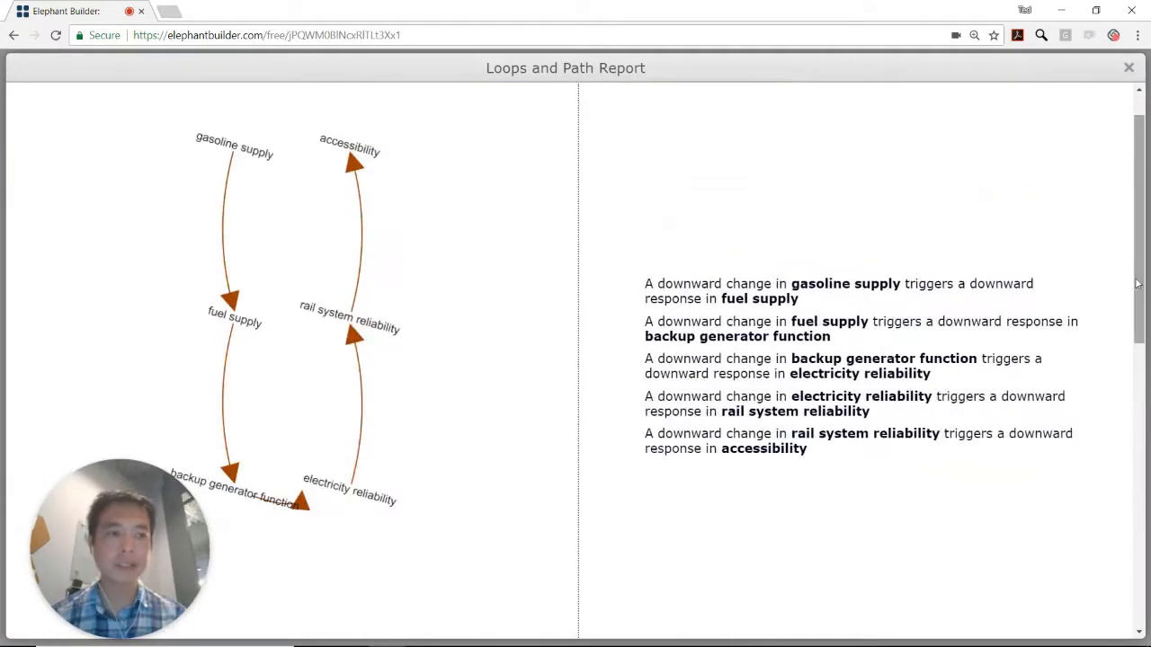
click(1129, 70)
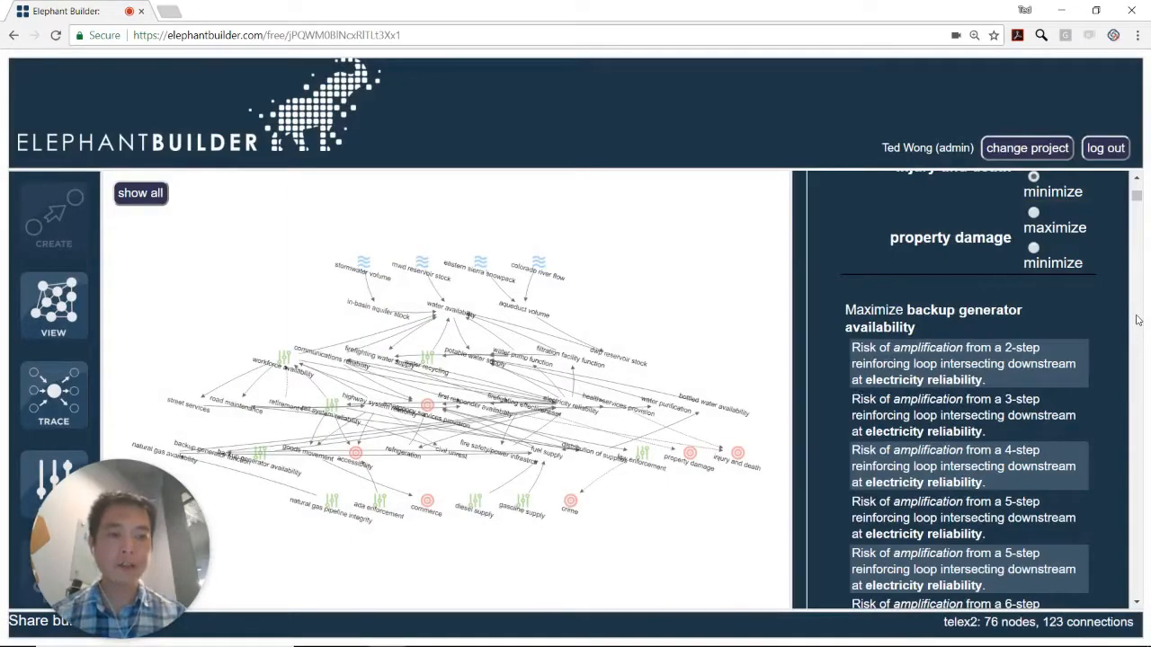
Step: Look through the longer reinforcing loops, highlight a 6-step loop at electricity reliability, and collapse the feedback loops section
scroll(1136, 321, down, 4)
mouse_move(980, 433)
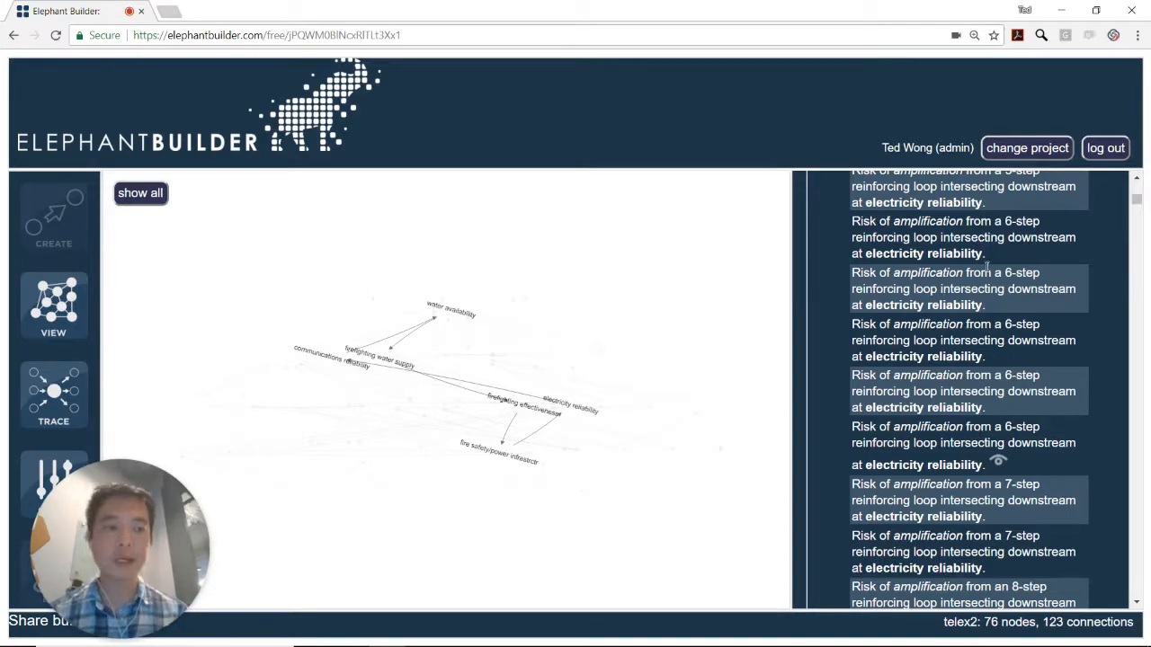
drag(1137, 202, 1138, 187)
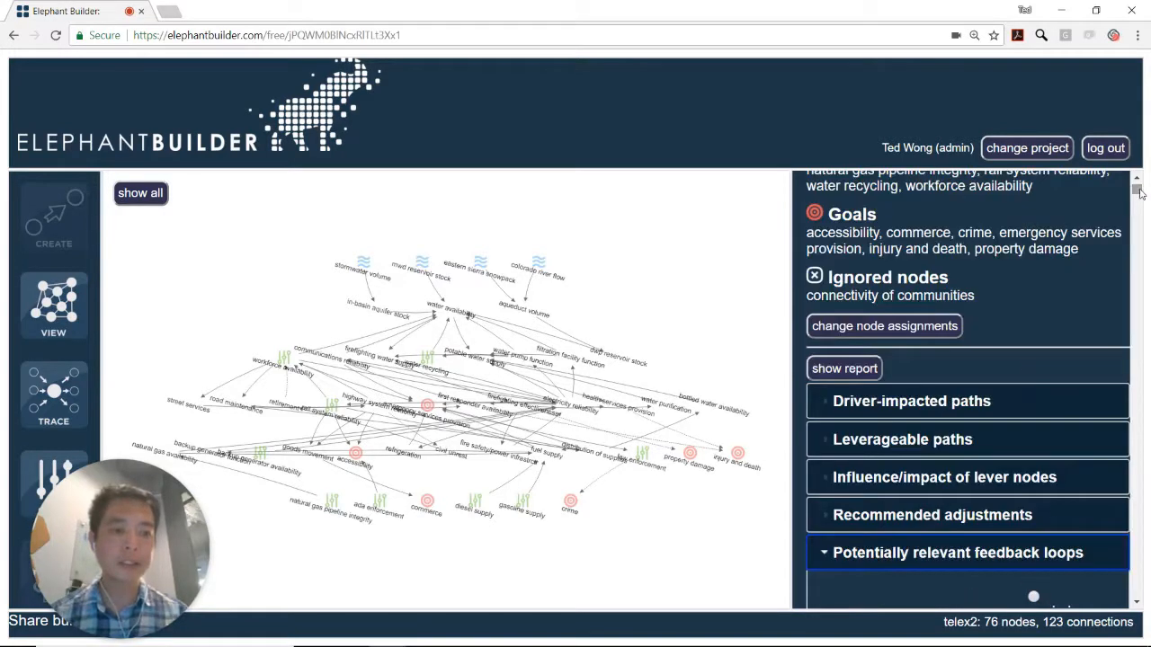
click(825, 555)
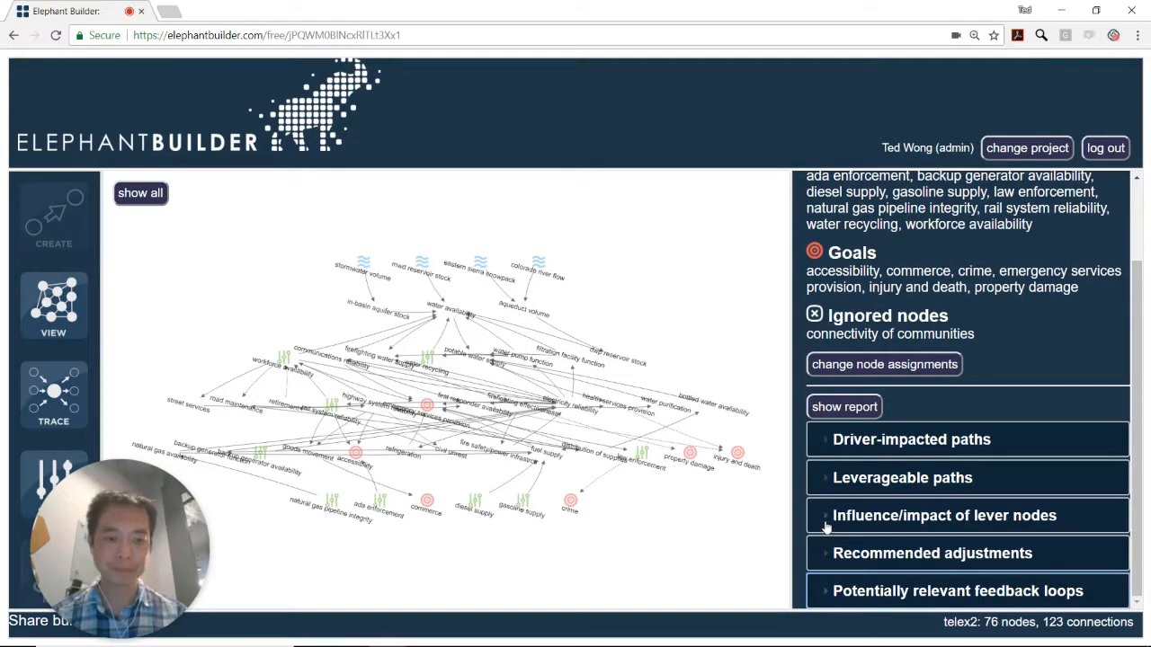
Step: Expand the influence/impact of lever nodes results and examine the levers' path involvement and downstream-target counts
click(823, 518)
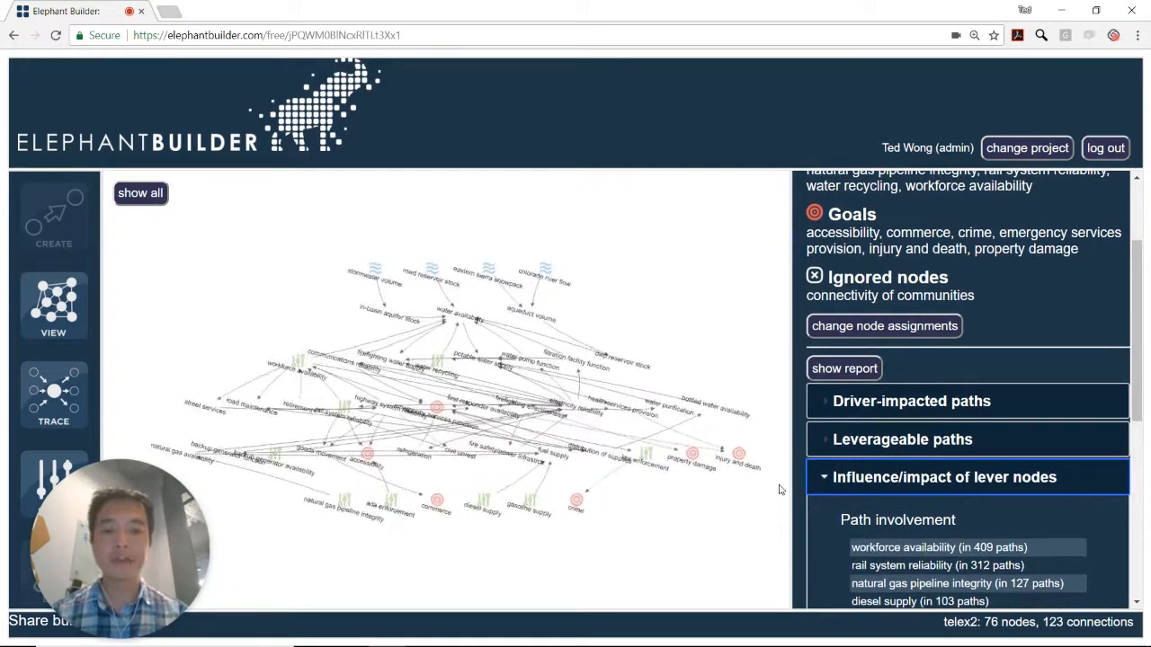
scroll(914, 491, down, 3)
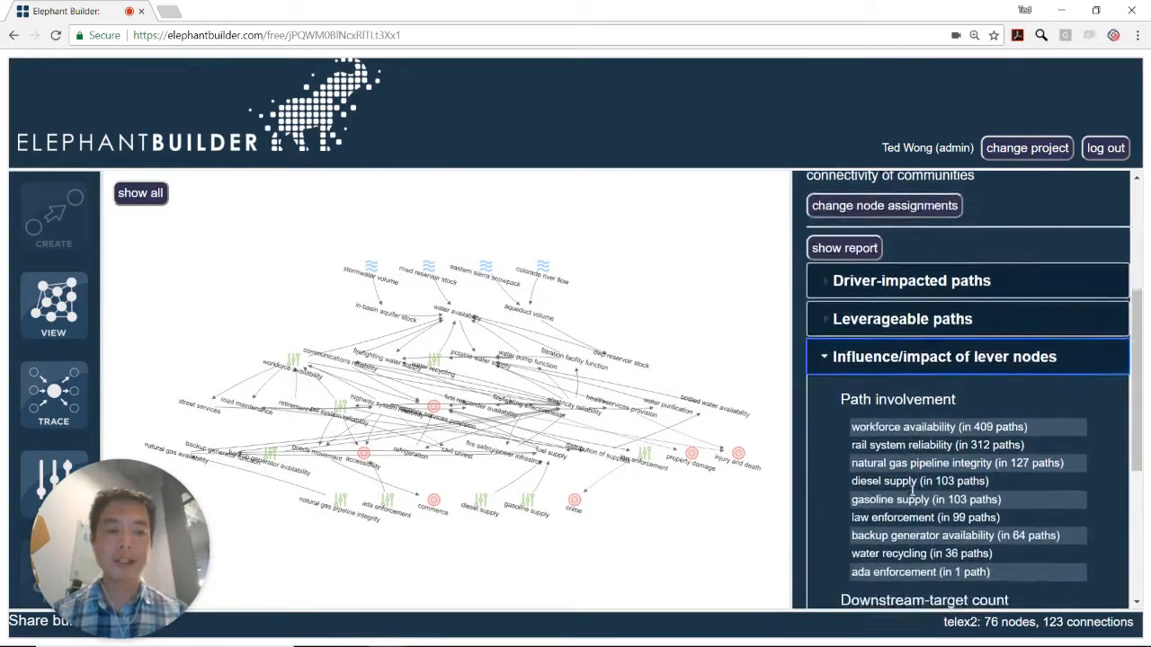
scroll(913, 491, down, 1)
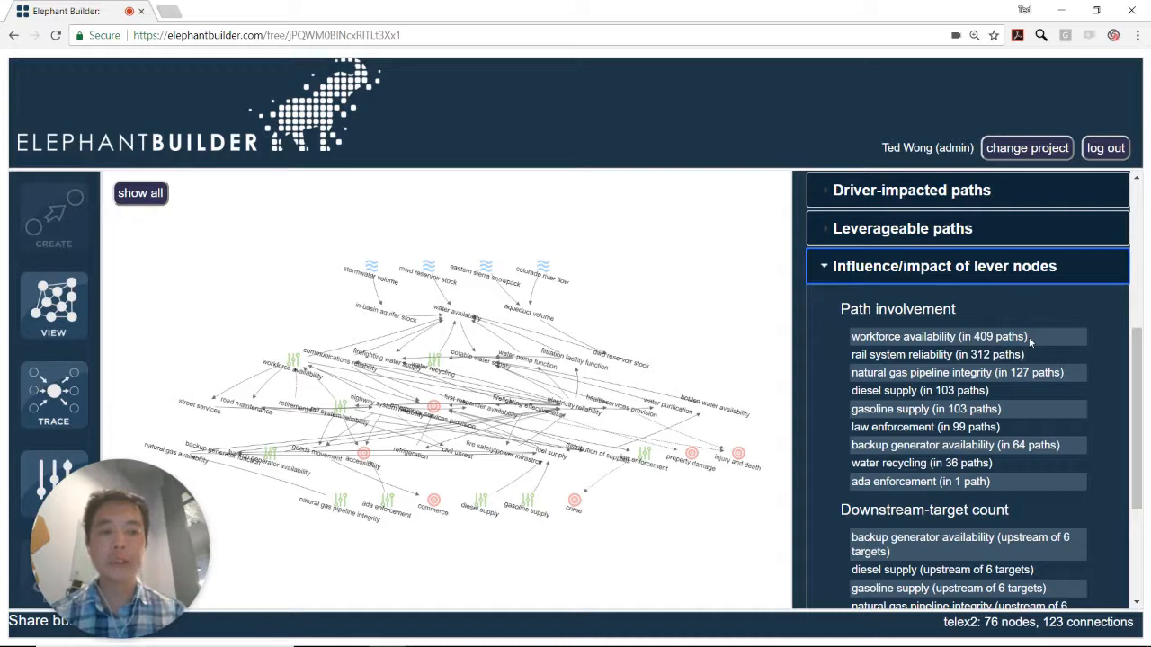
drag(1033, 340, 847, 349)
scroll(899, 342, down, 1)
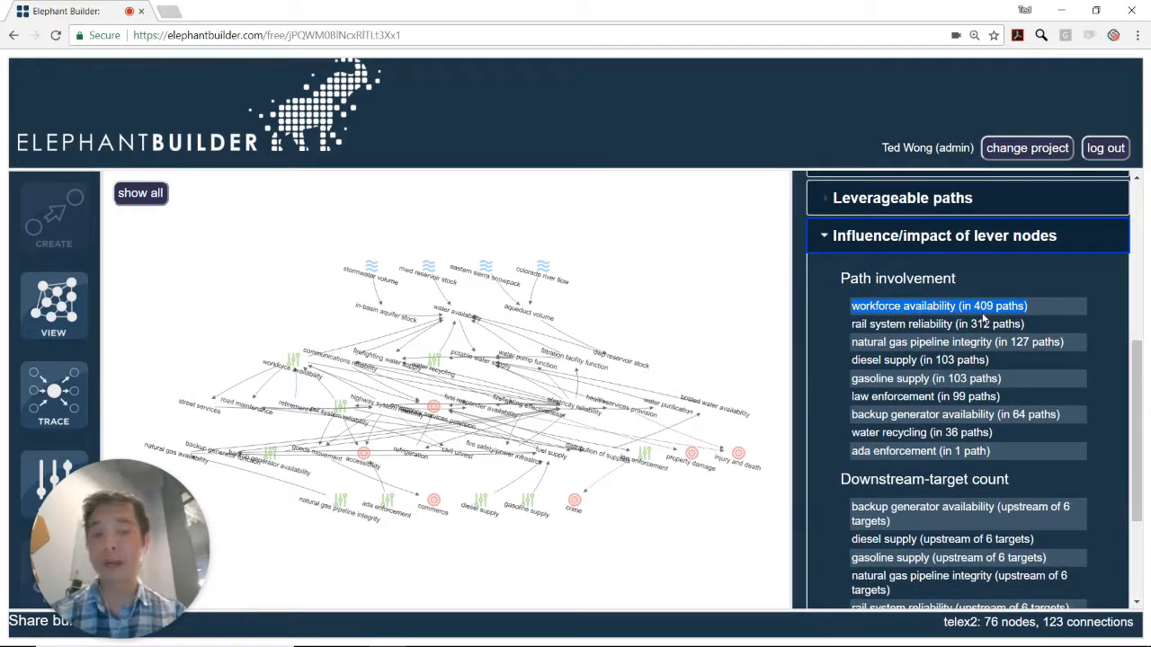
scroll(927, 423, down, 2)
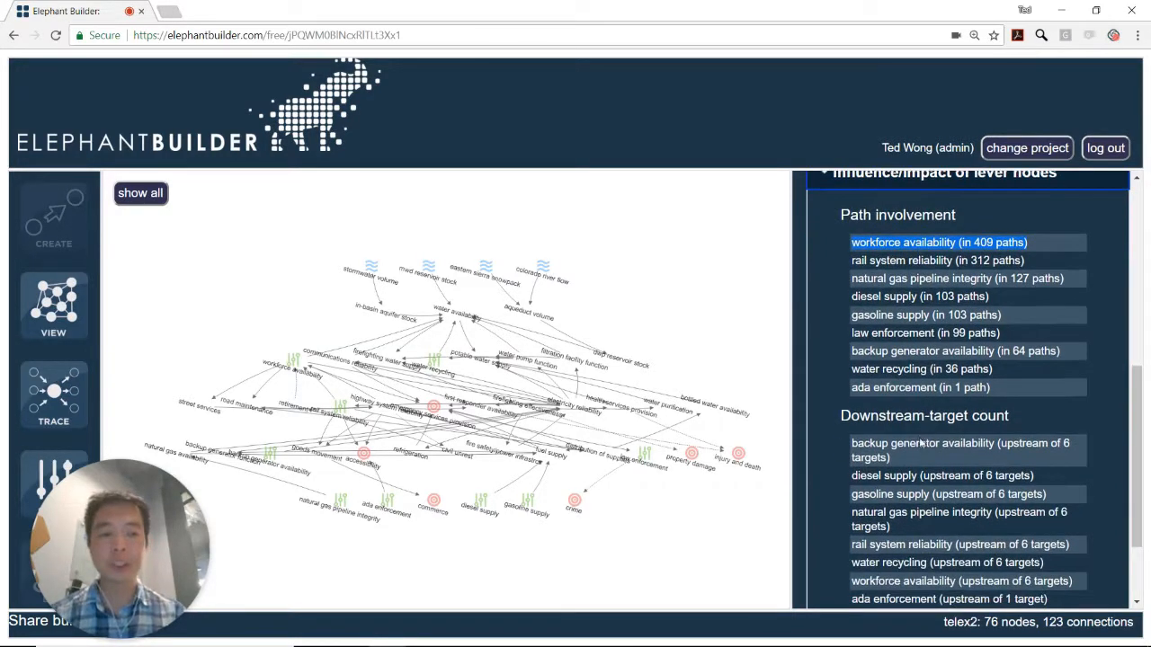
Step: Compare the downstream-target counts of the lever nodes, marking backup generator availability and ada enforcement in the list
click(997, 443)
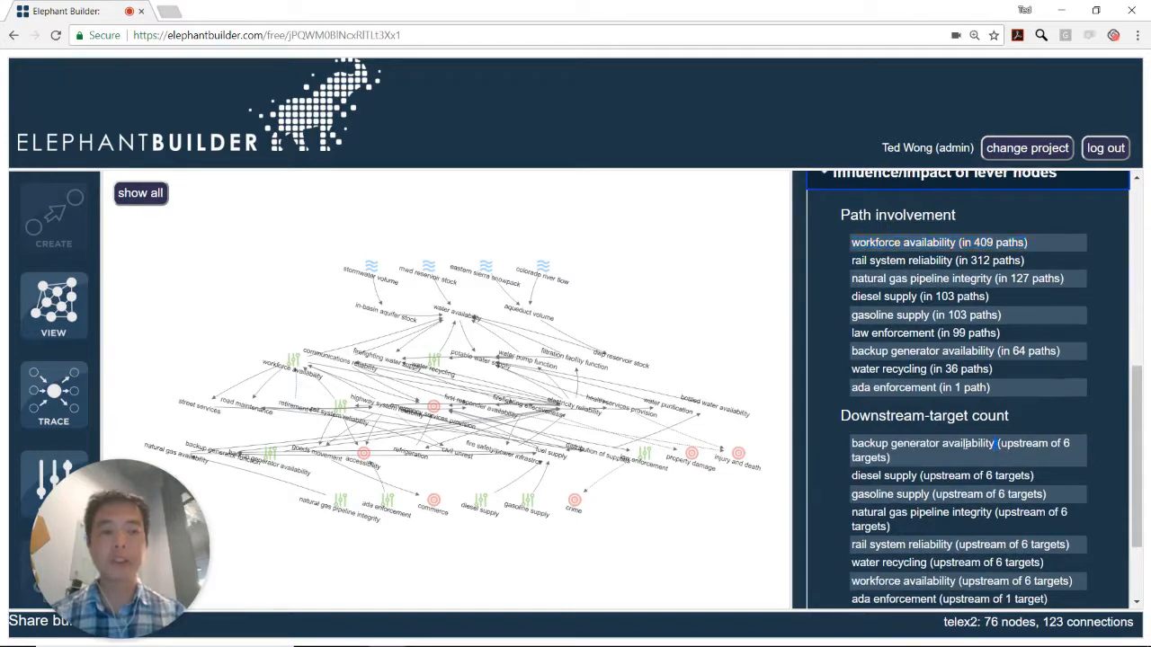
drag(997, 443, 853, 447)
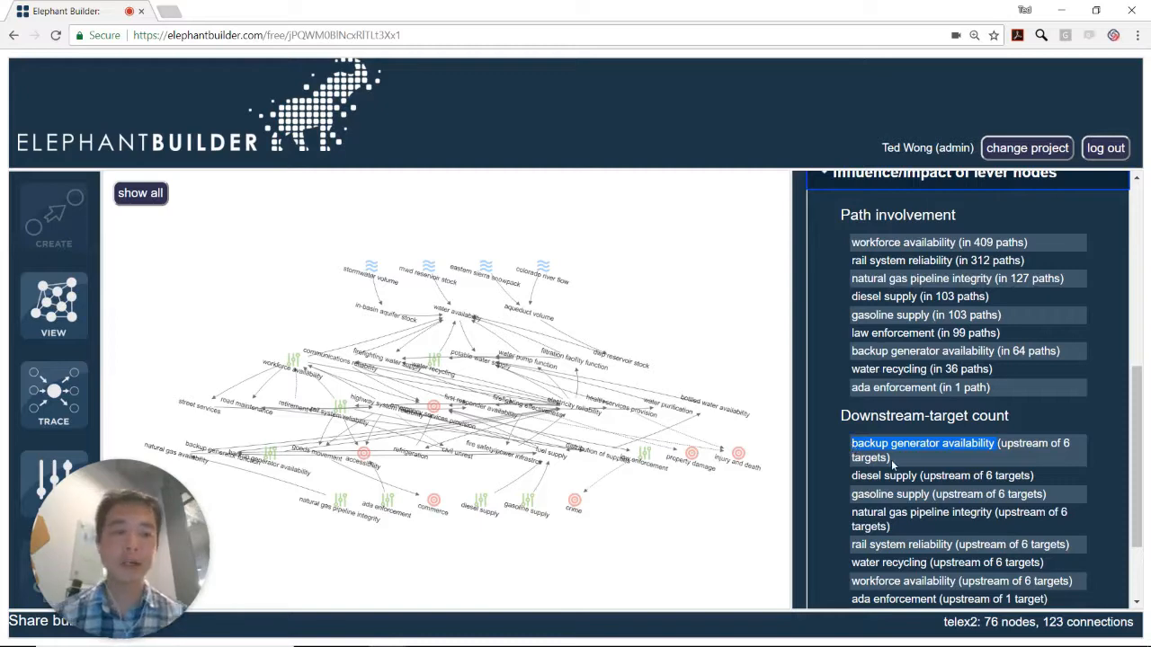
scroll(892, 459, down, 1)
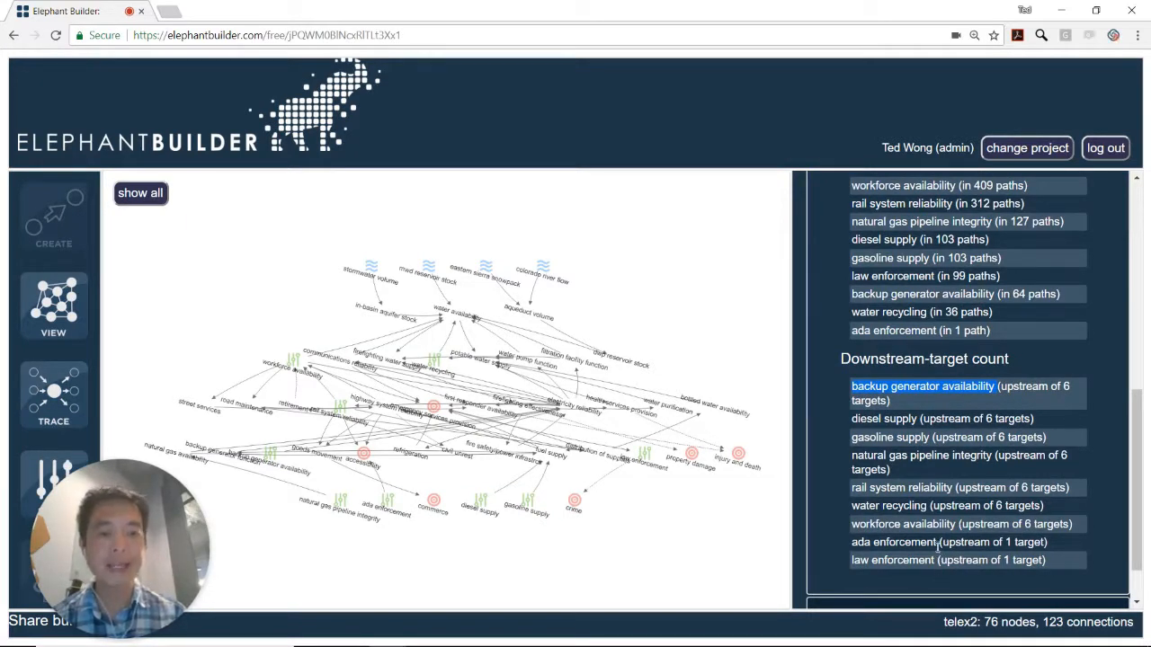
drag(938, 543, 851, 547)
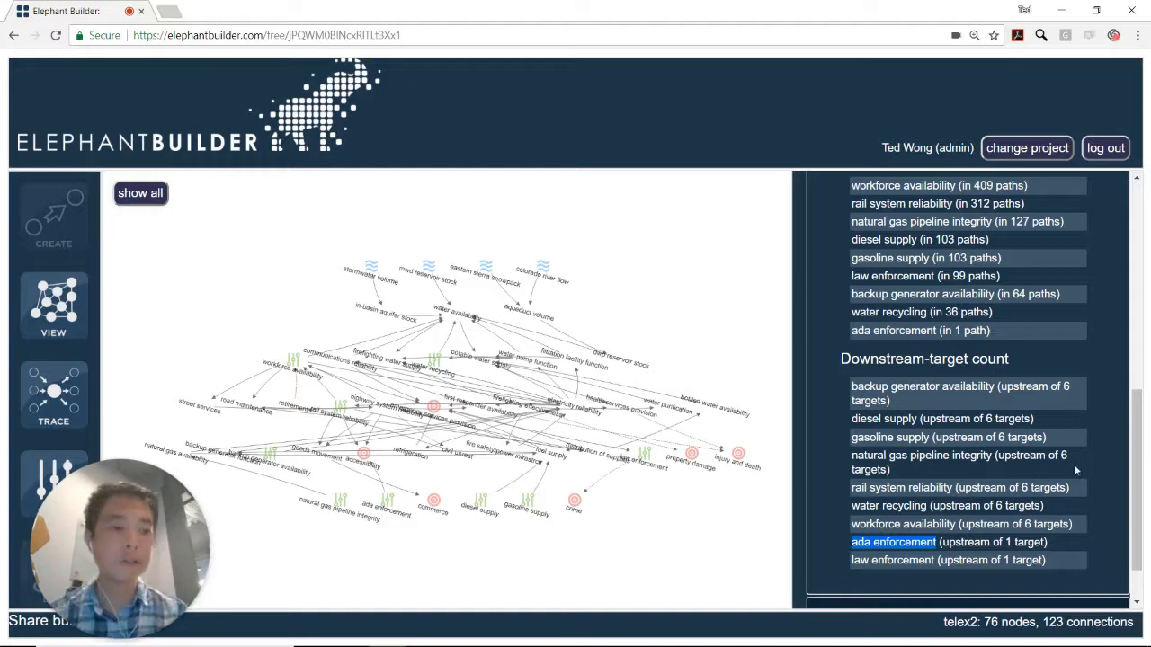
click(1091, 439)
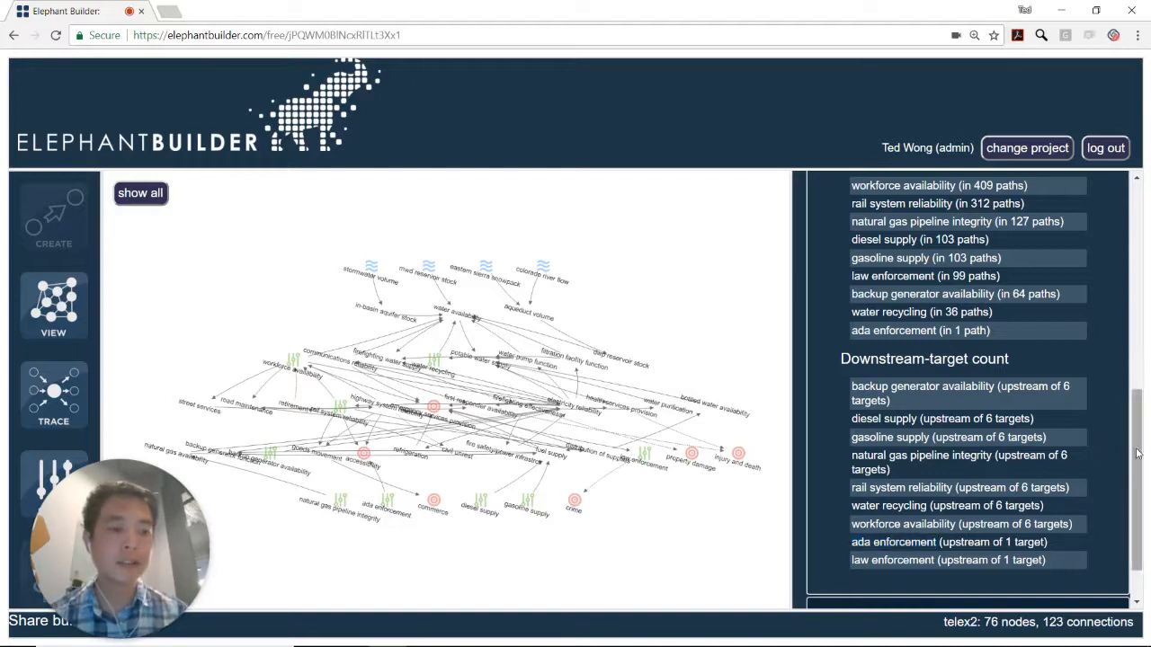
drag(1138, 455, 1138, 358)
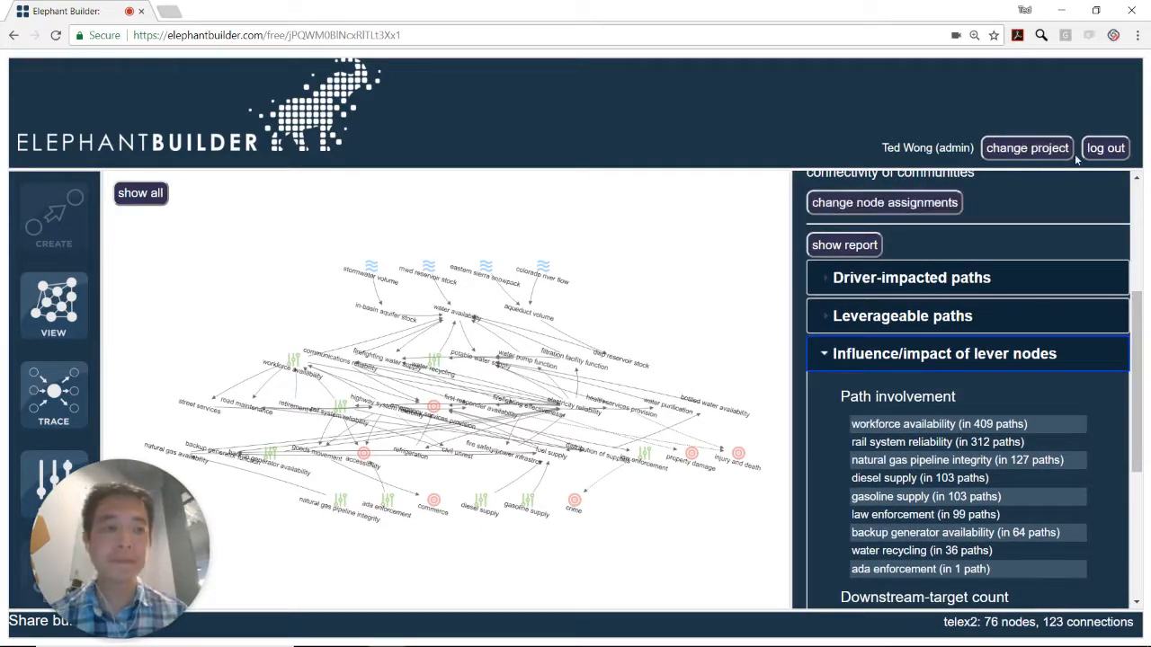